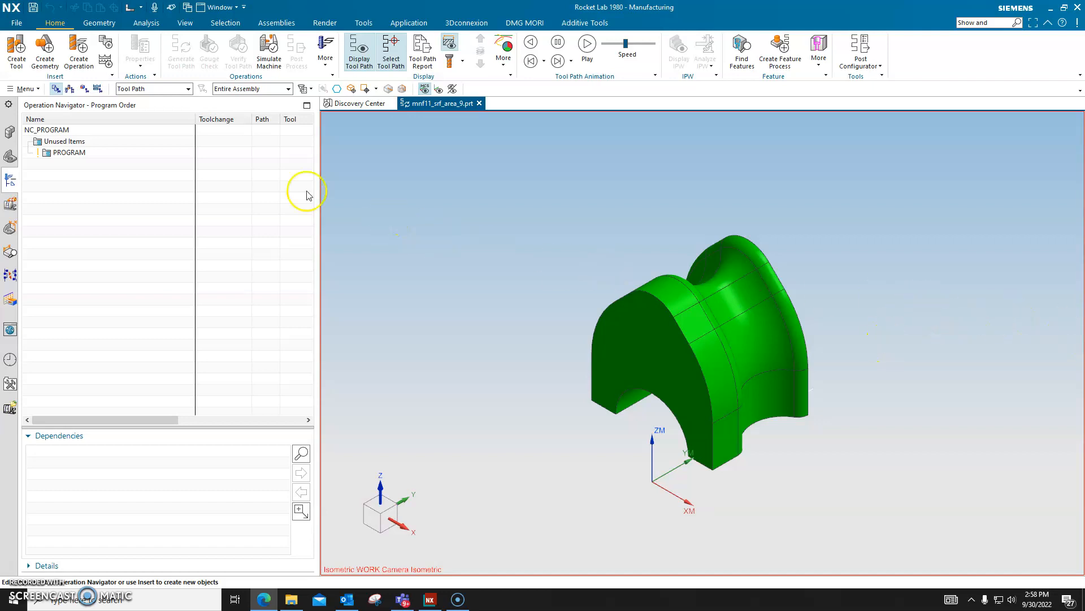
Step: Create a mill_multi-axis VARIABLE_CONTOUR operation in PROGRAM with the MILL tool, MCS geometry and MILL_FINISH method
click(91, 72)
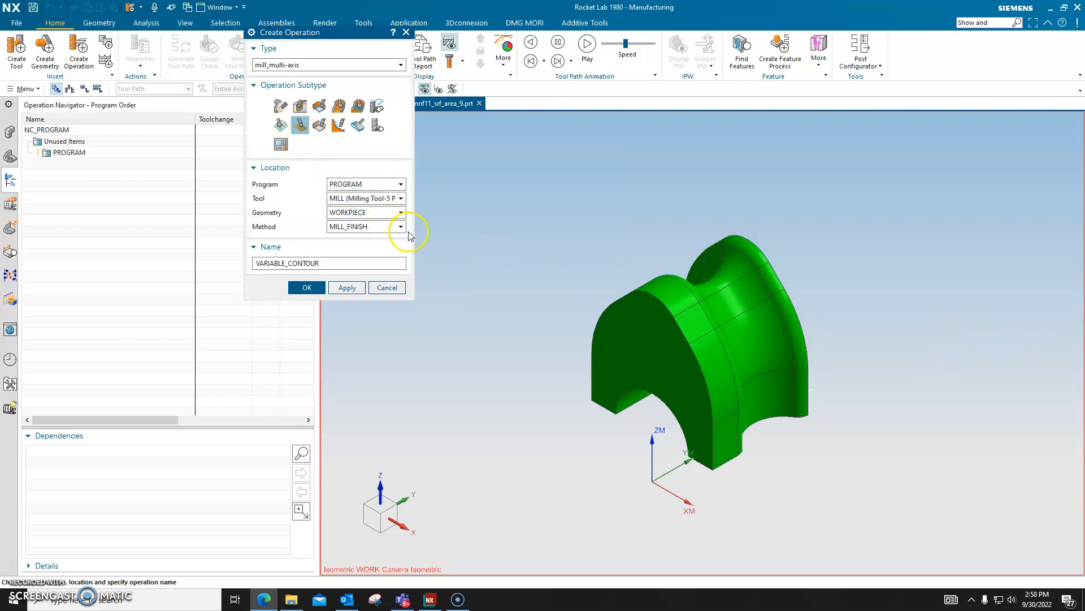
click(358, 199)
click(360, 220)
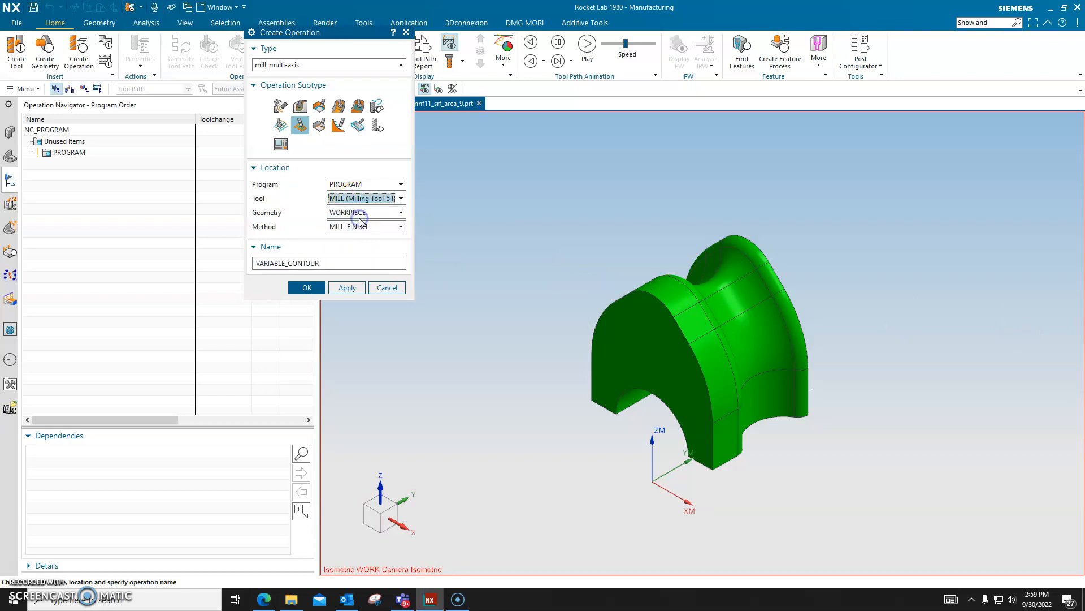
click(371, 216)
click(367, 232)
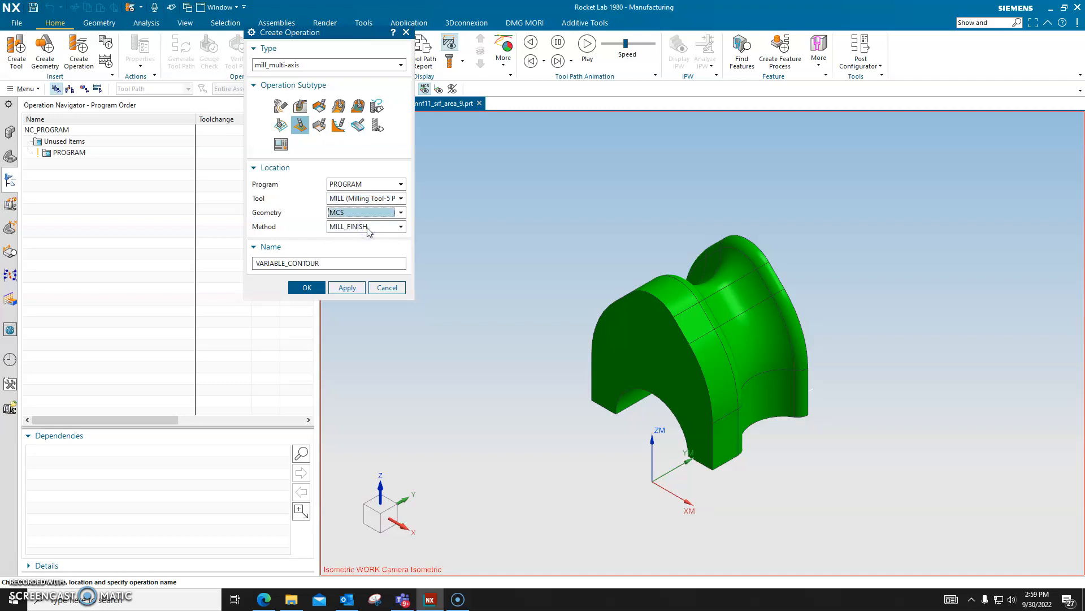
click(441, 251)
key(alt+Tab)
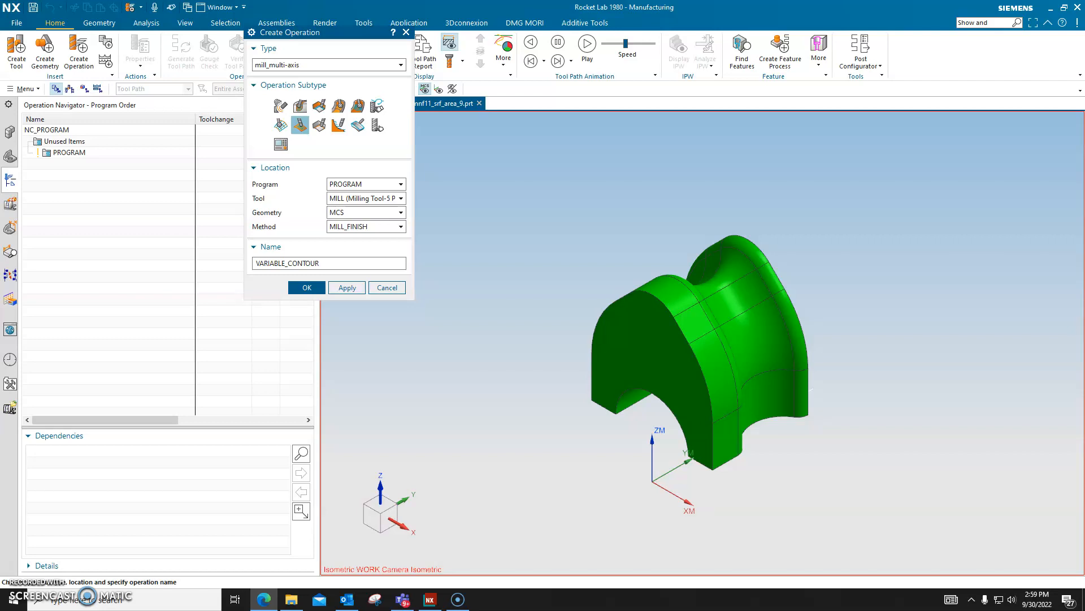
click(305, 287)
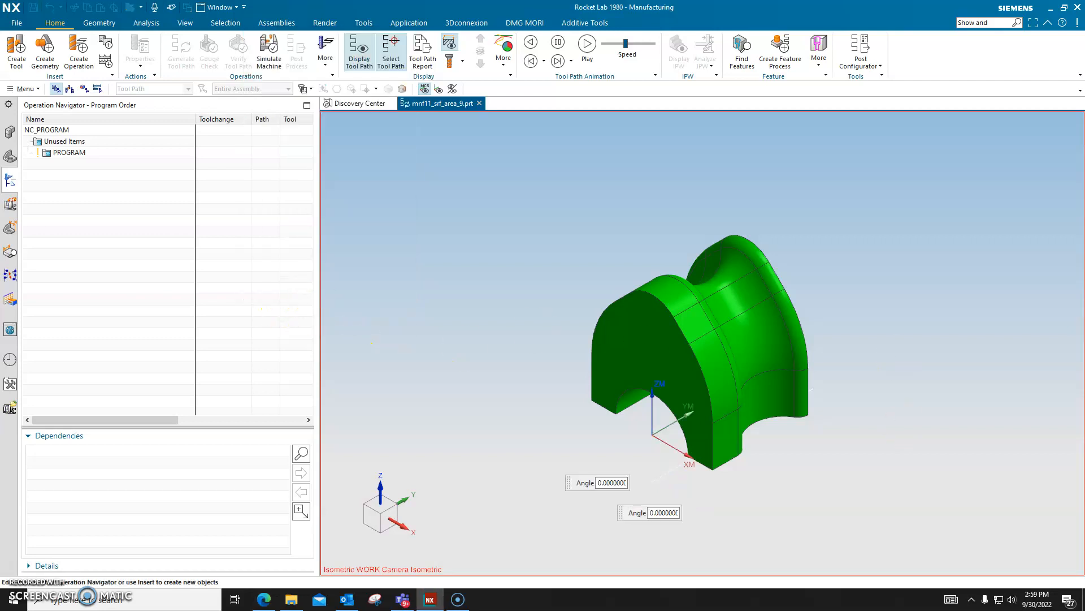
key(alt+Tab)
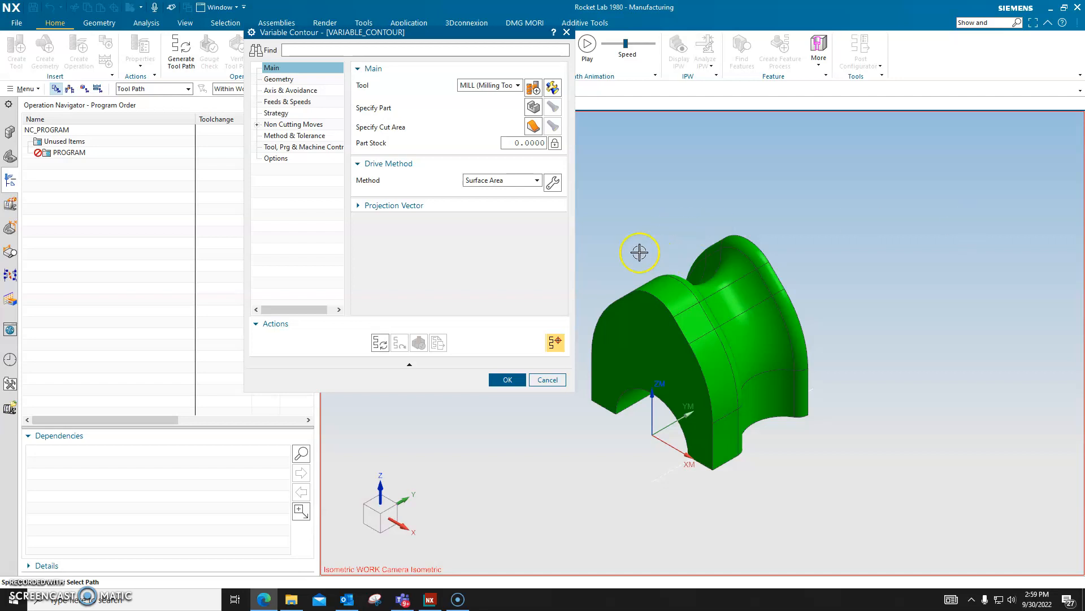
Step: Open the Surface Area drive method settings and render the part as Wireframe with Hidden Edges
click(553, 184)
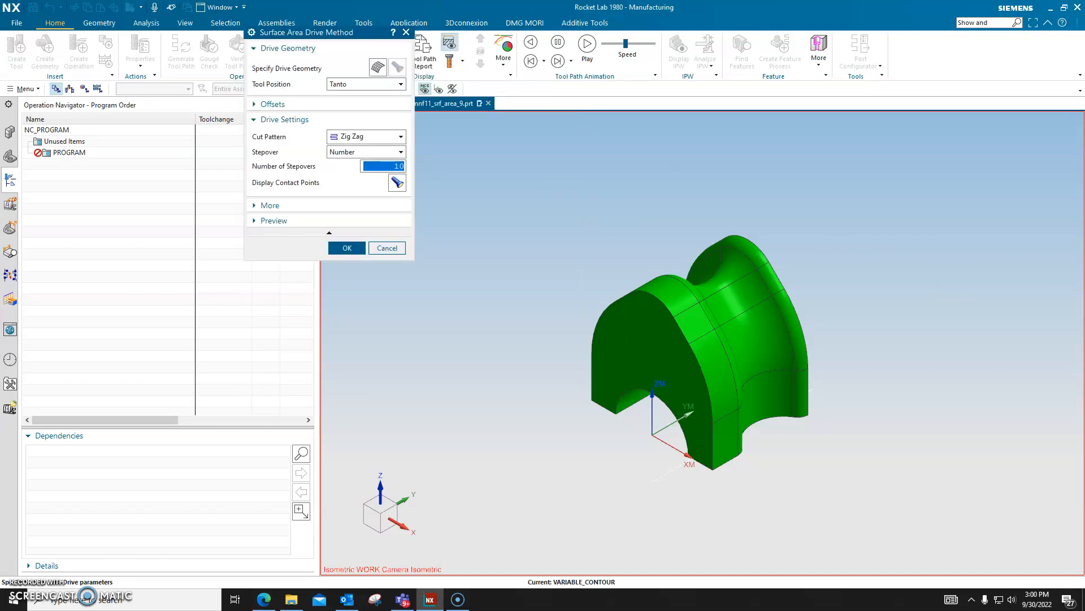
key(alt+Tab)
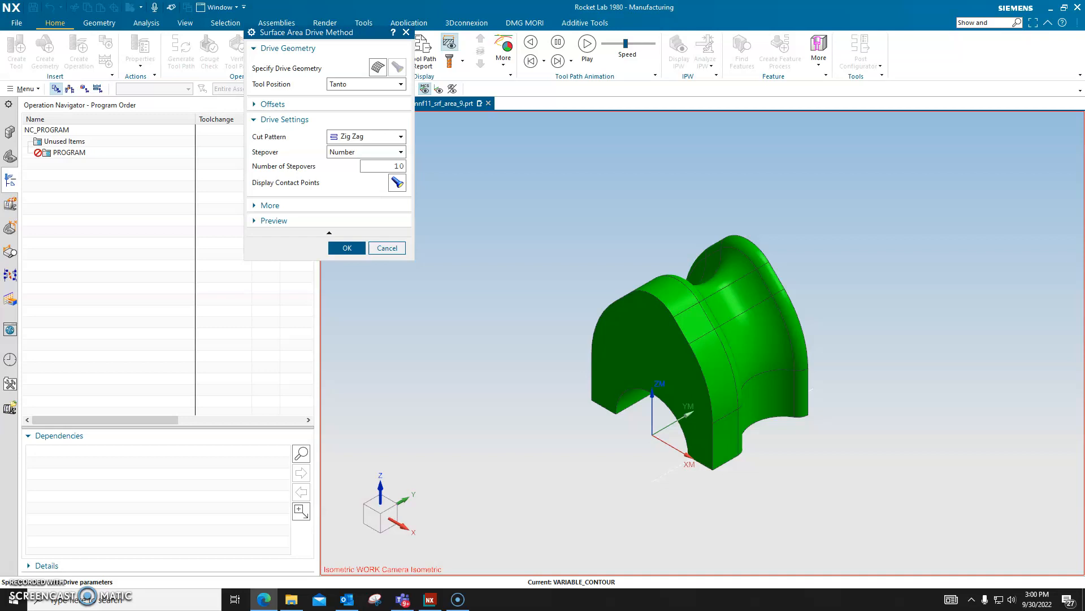
right_click(911, 260)
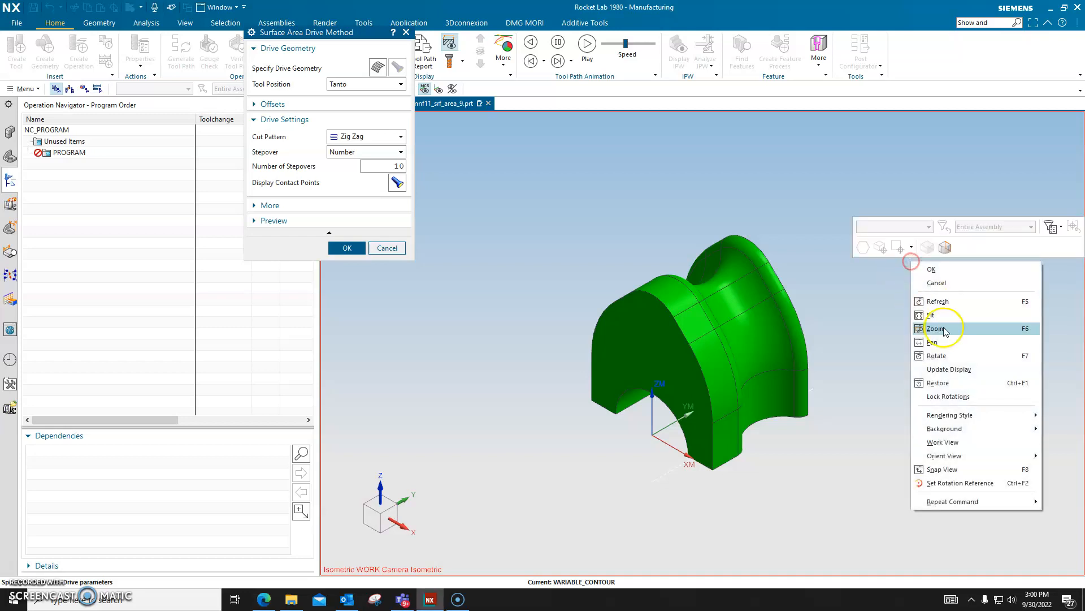
mouse_move(968, 414)
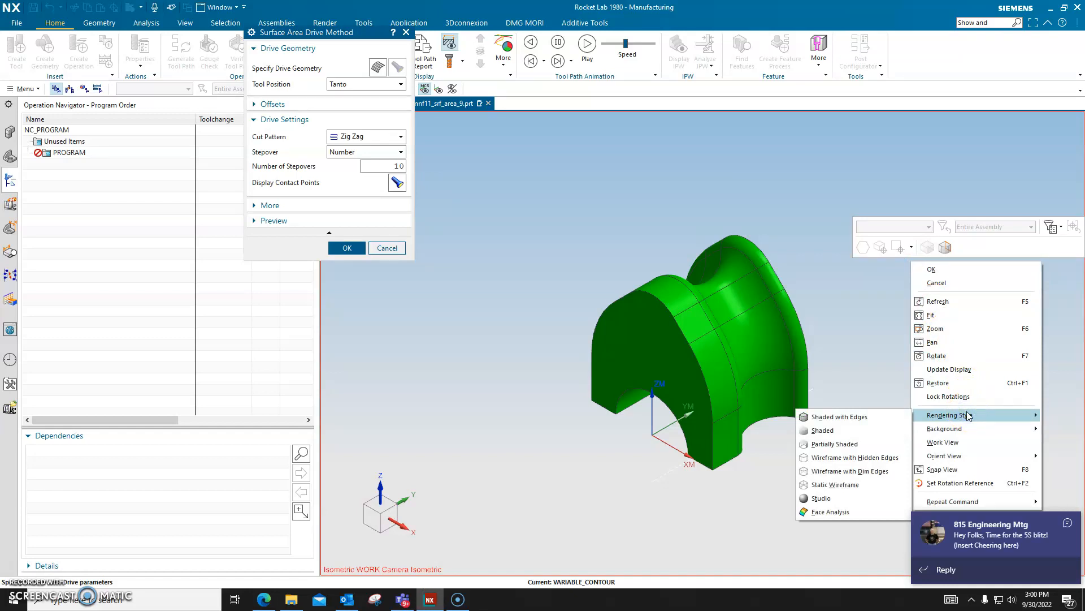
click(839, 459)
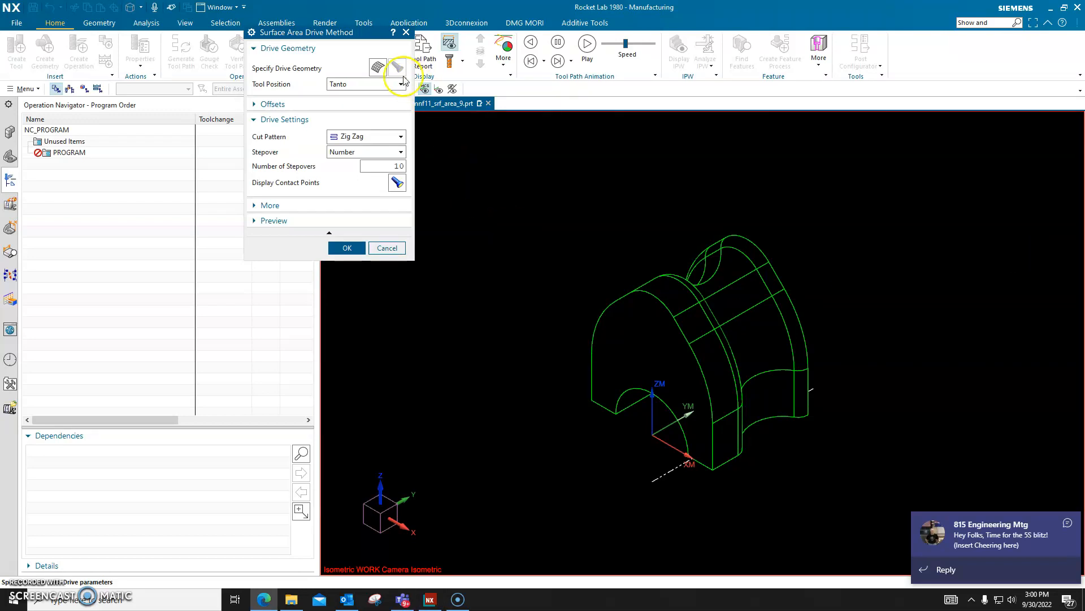
Step: Select the four side faces across the part's lower XM-side end as the first row of drive geometry and start the next row
click(378, 68)
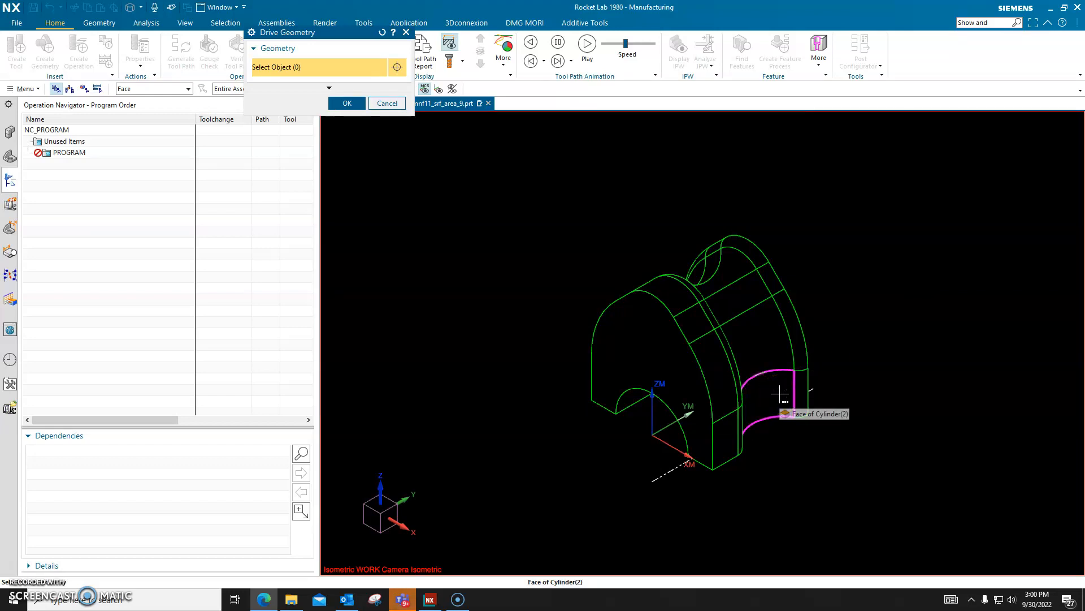
middle_drag(800, 453, 780, 452)
scroll(766, 446, down, 5)
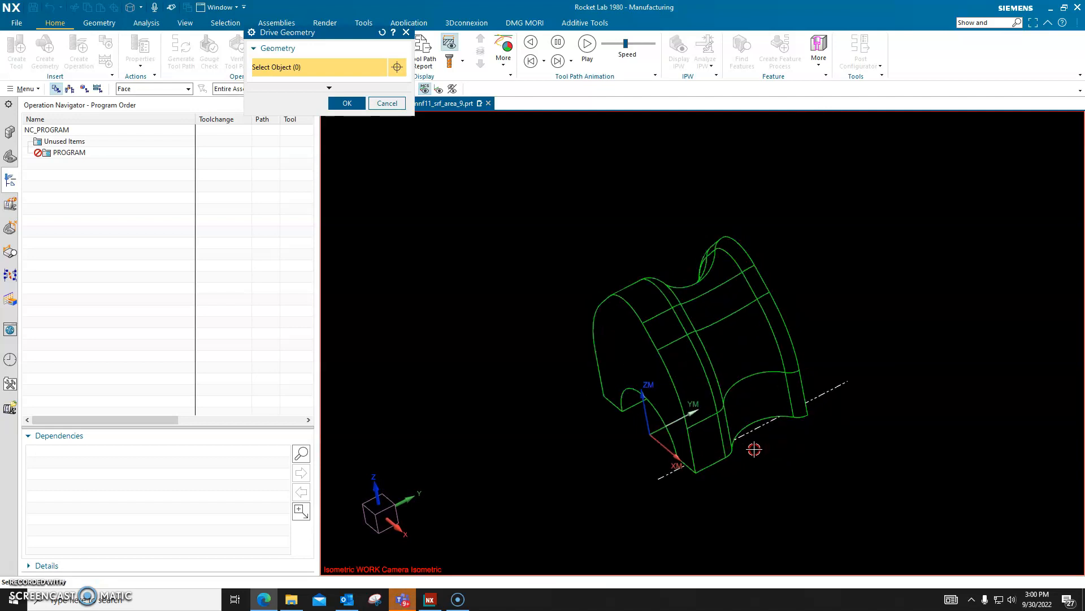
middle_drag(790, 448, 787, 450)
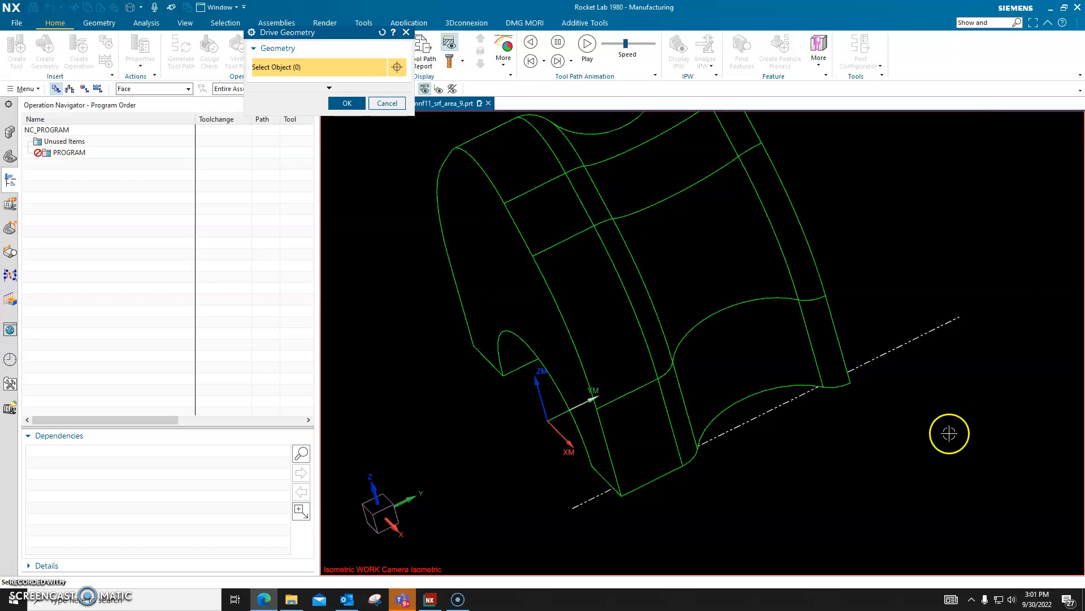
click(663, 439)
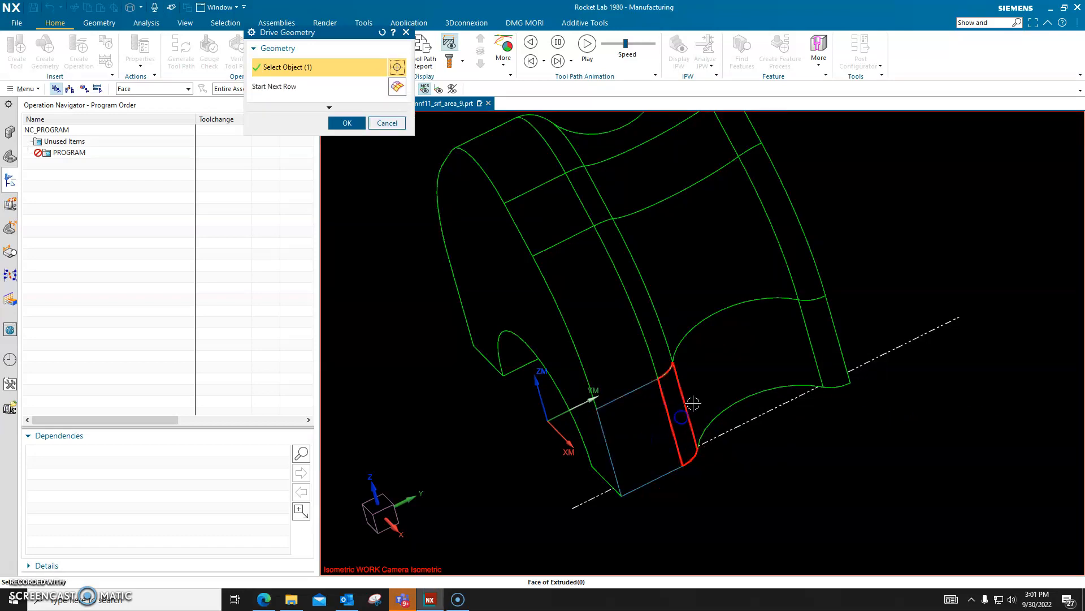
click(707, 380)
click(831, 349)
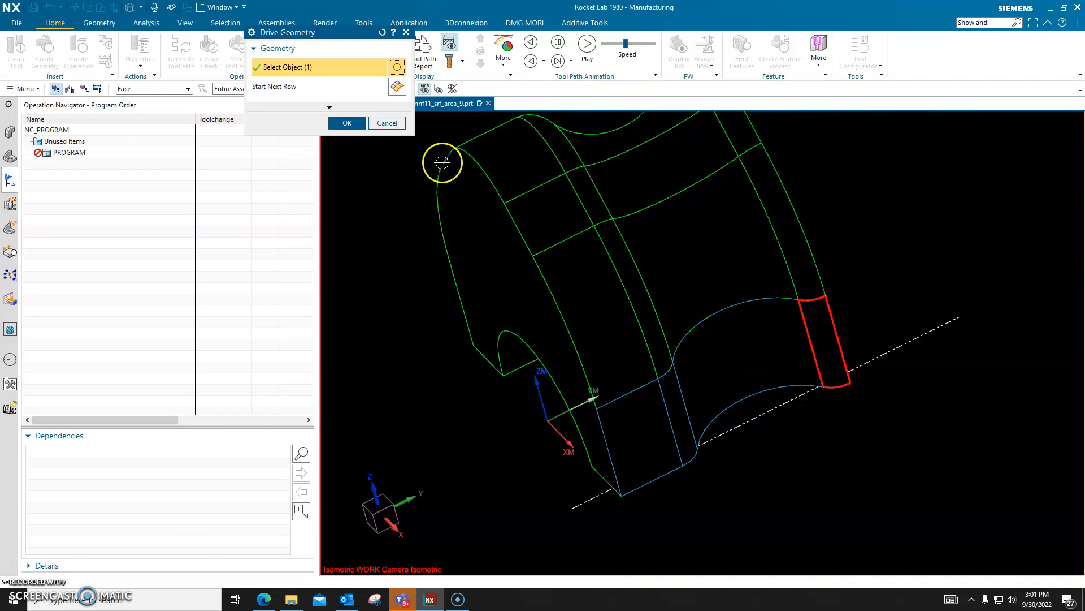
click(400, 87)
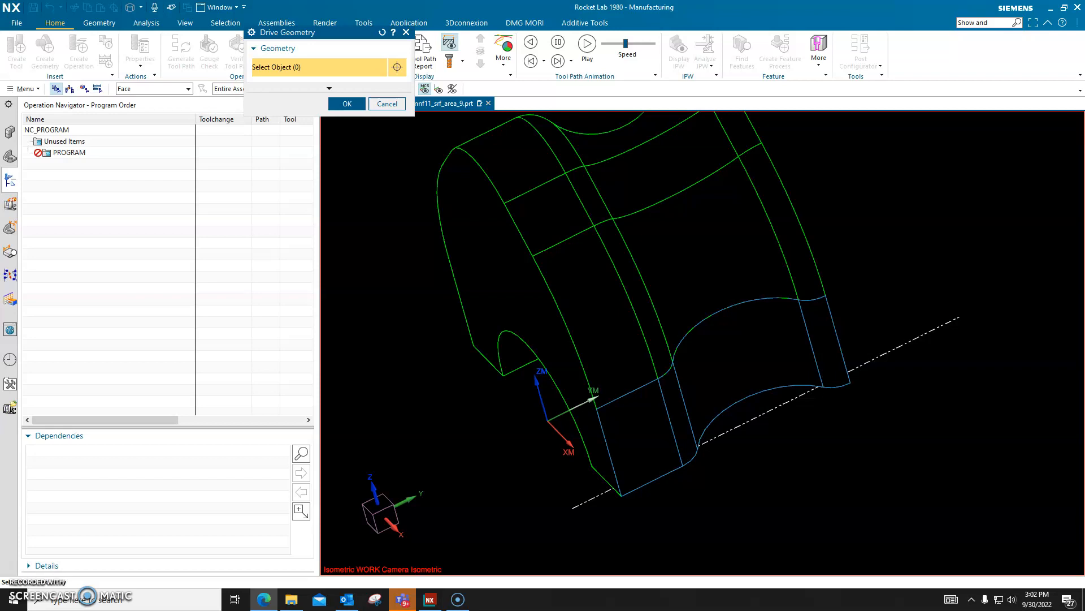
Step: Select the second row of drive faces, the large curved flange, blend, concave and rim blend faces adjoining the first row
scroll(678, 352, down, 3)
middle_drag(712, 404, 784, 456)
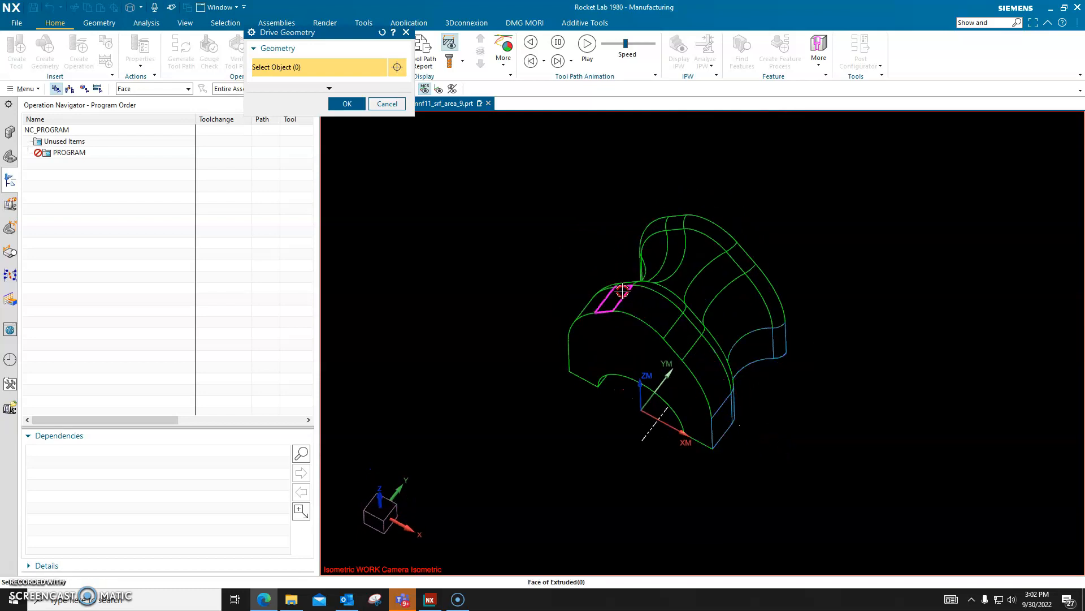
middle_drag(785, 246, 818, 297)
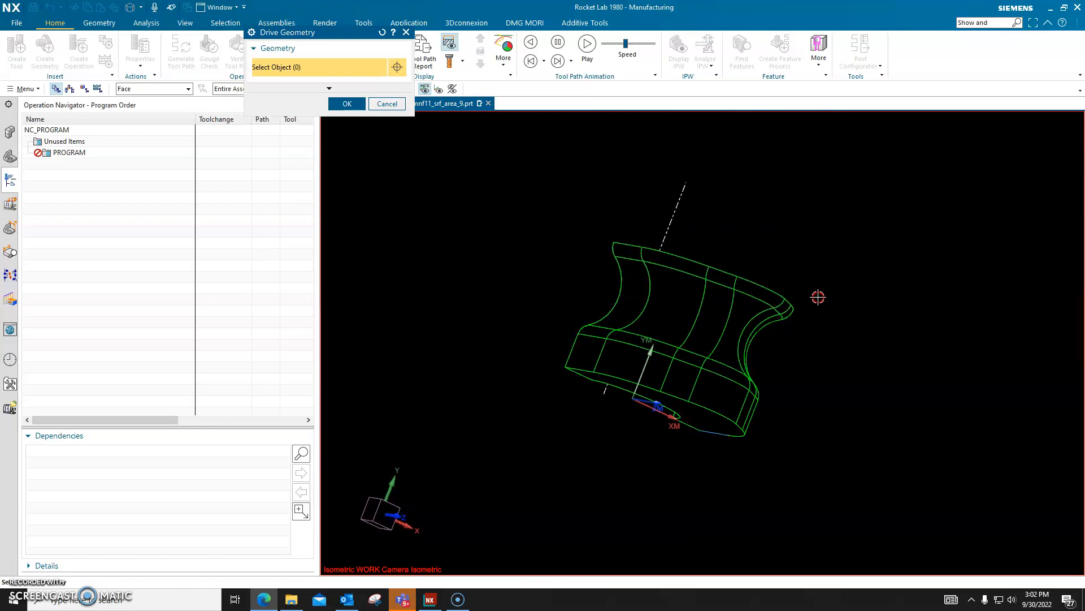
middle_drag(829, 375, 783, 342)
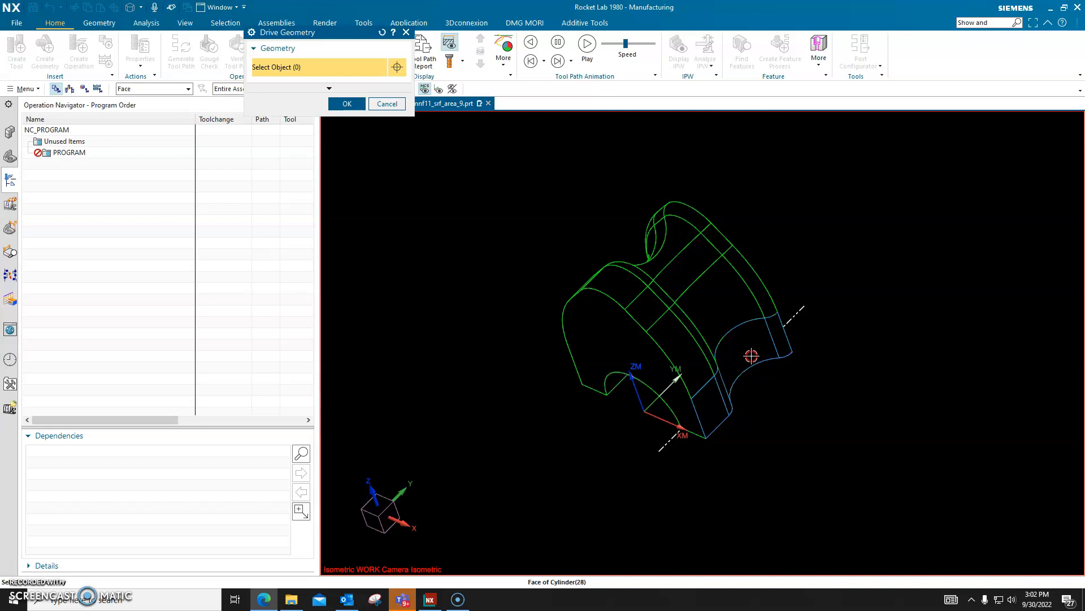
mouse_move(775, 375)
middle_down()
mouse_move(757, 390)
mouse_move(767, 387)
middle_up()
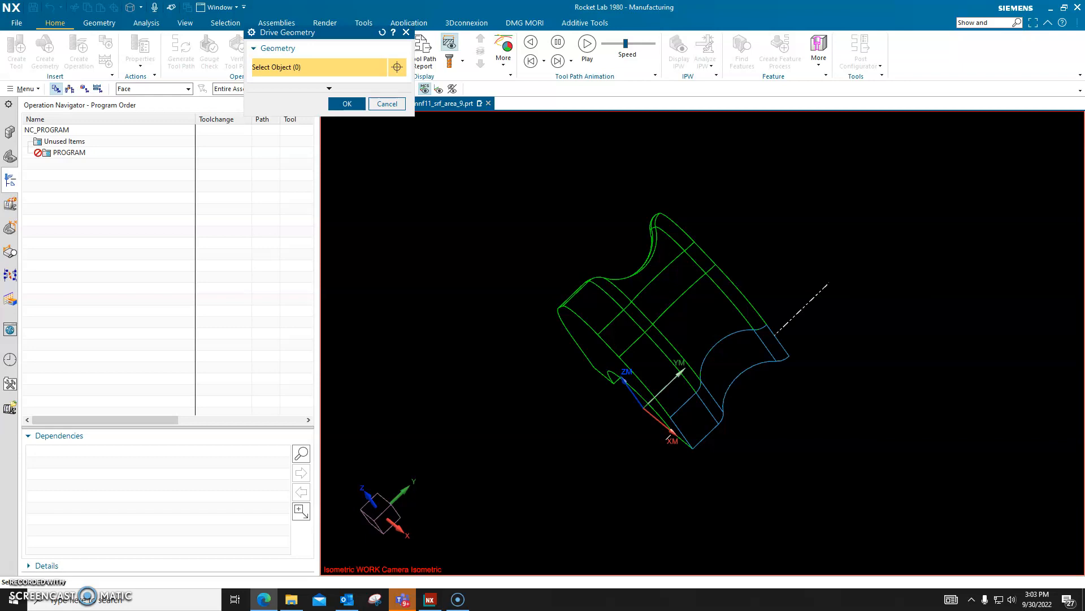
click(666, 370)
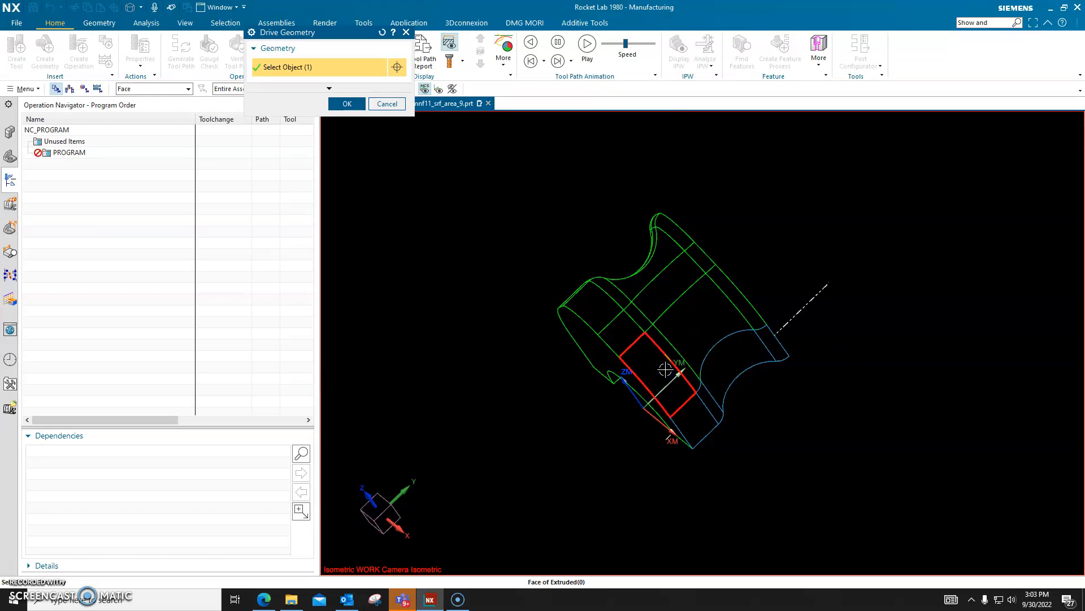
middle_drag(818, 383, 810, 398)
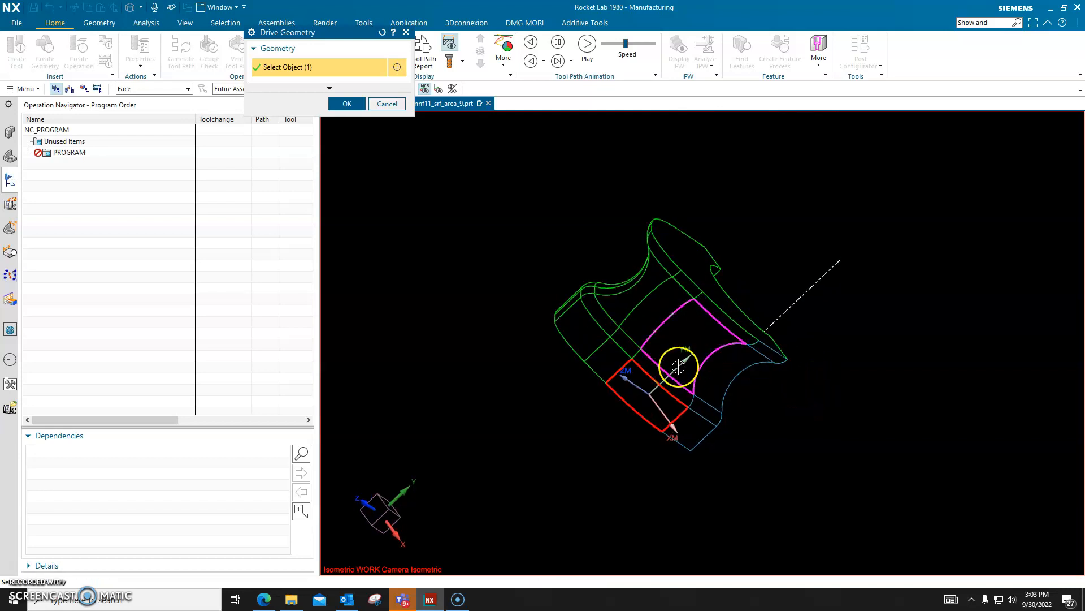
scroll(678, 368, up, 3)
click(655, 341)
click(746, 262)
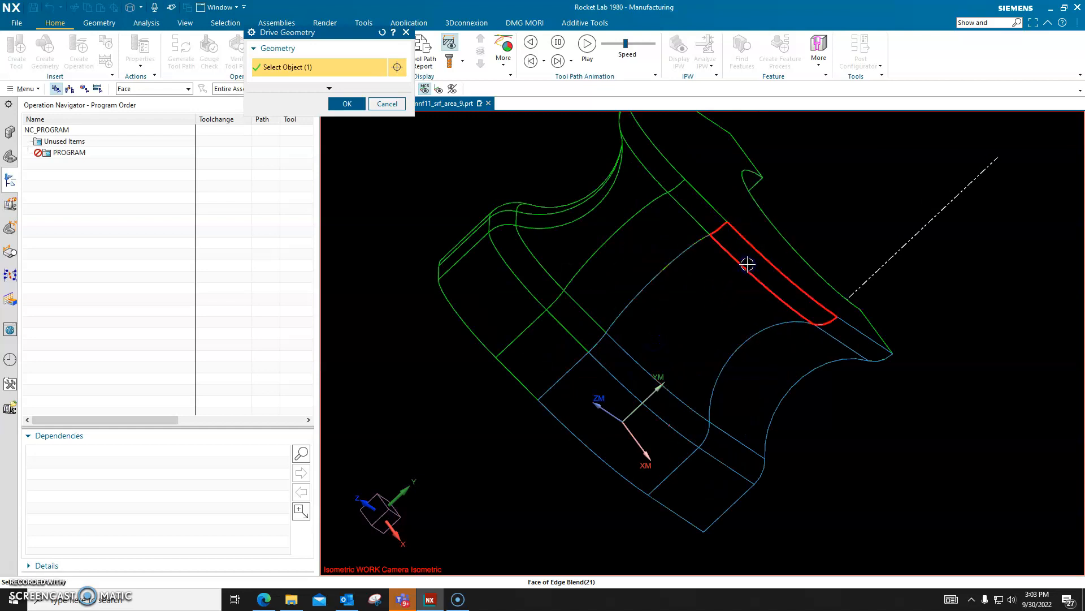
Step: Add the narrow strip of faces as the third drive row and the rounded faces beyond it as the fourth
click(555, 354)
click(667, 260)
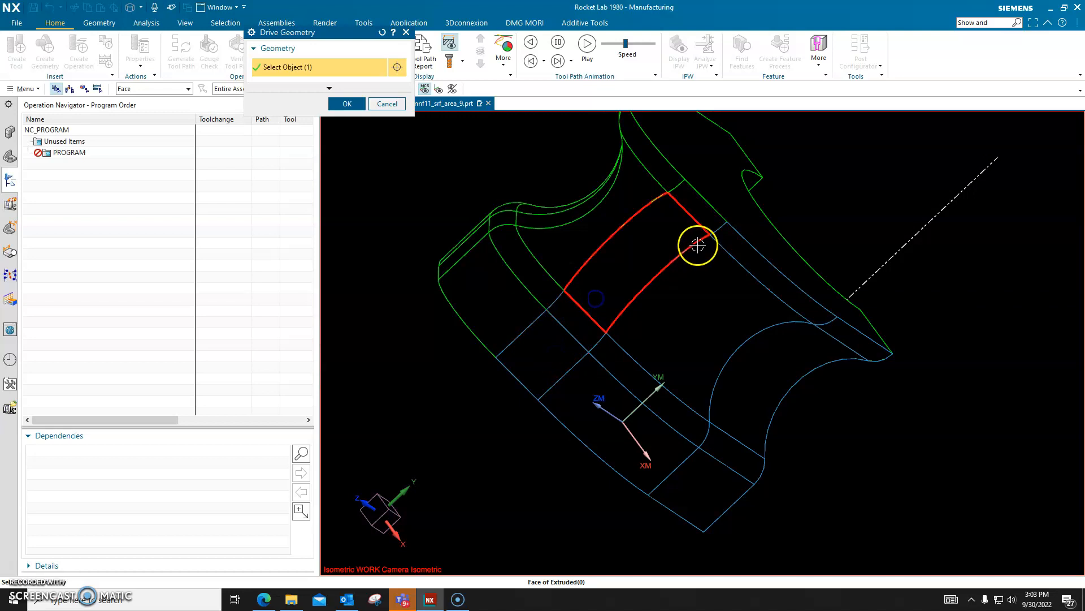
click(703, 218)
click(506, 285)
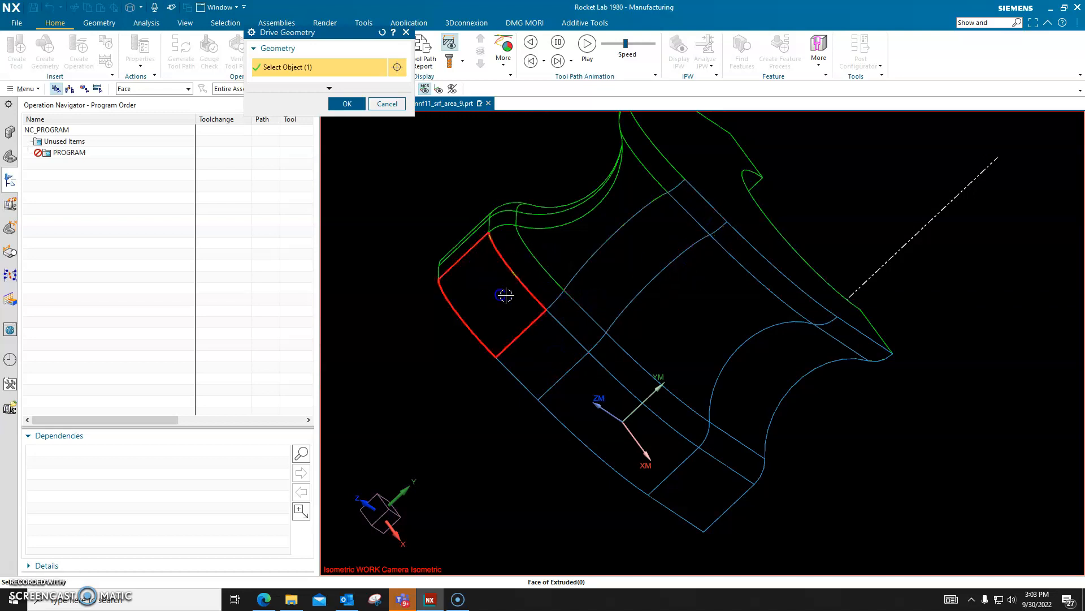
click(661, 186)
click(693, 282)
Step: Add the narrow strip and the large curved faces on the part's opposite side as the fifth and sixth drive rows
middle_drag(683, 252, 671, 322)
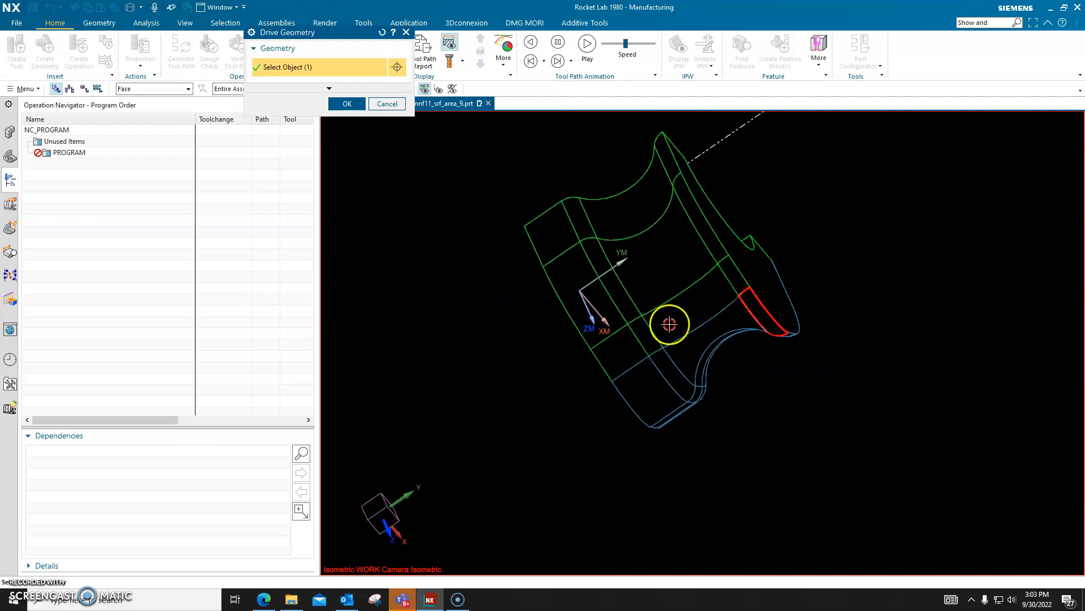
click(626, 354)
click(653, 338)
click(670, 329)
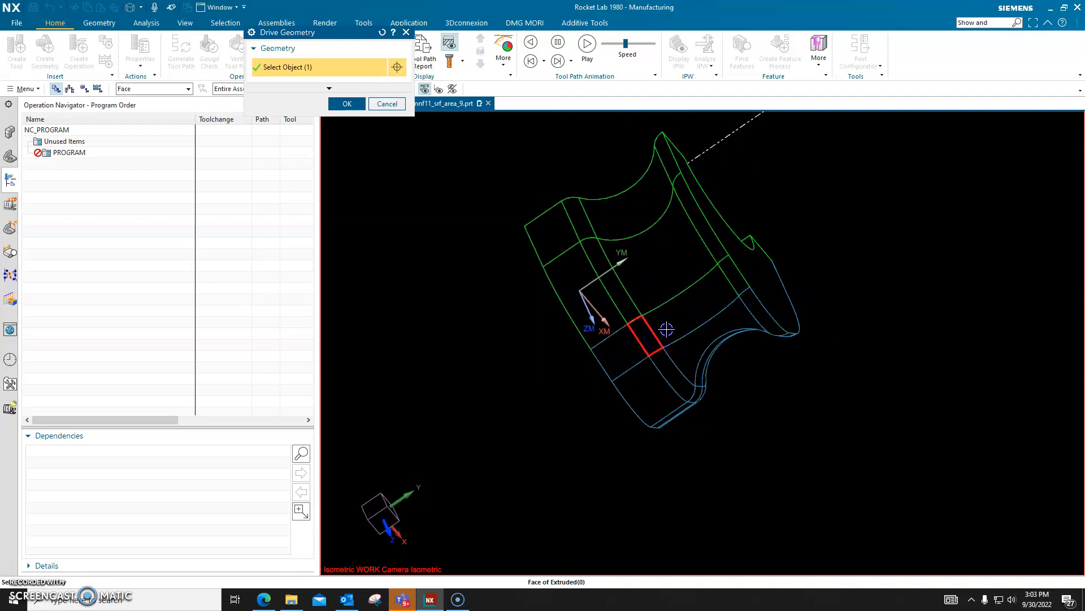
click(743, 283)
click(599, 278)
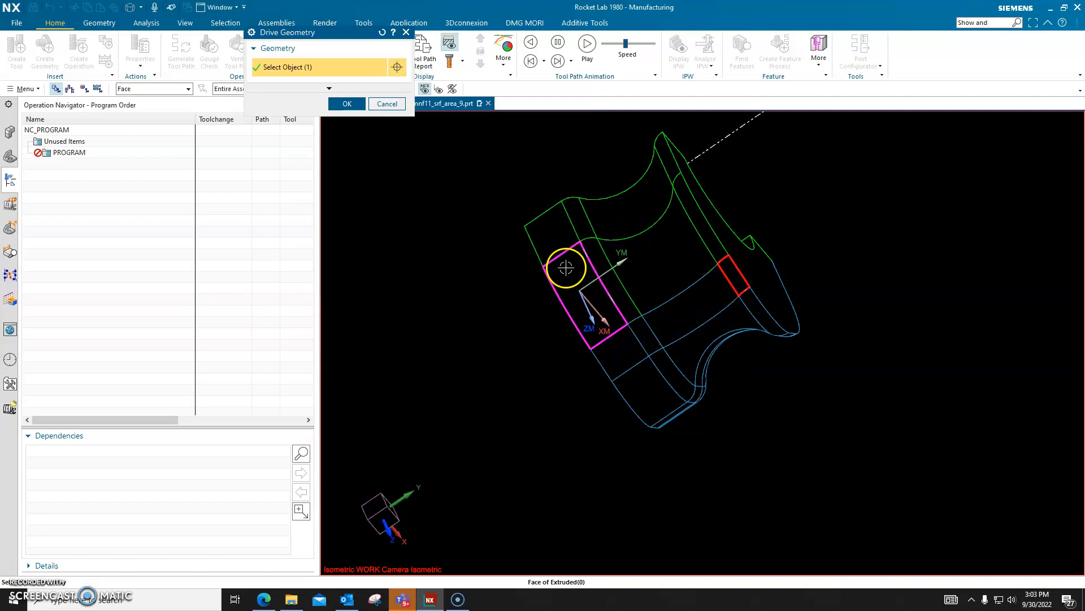
click(645, 273)
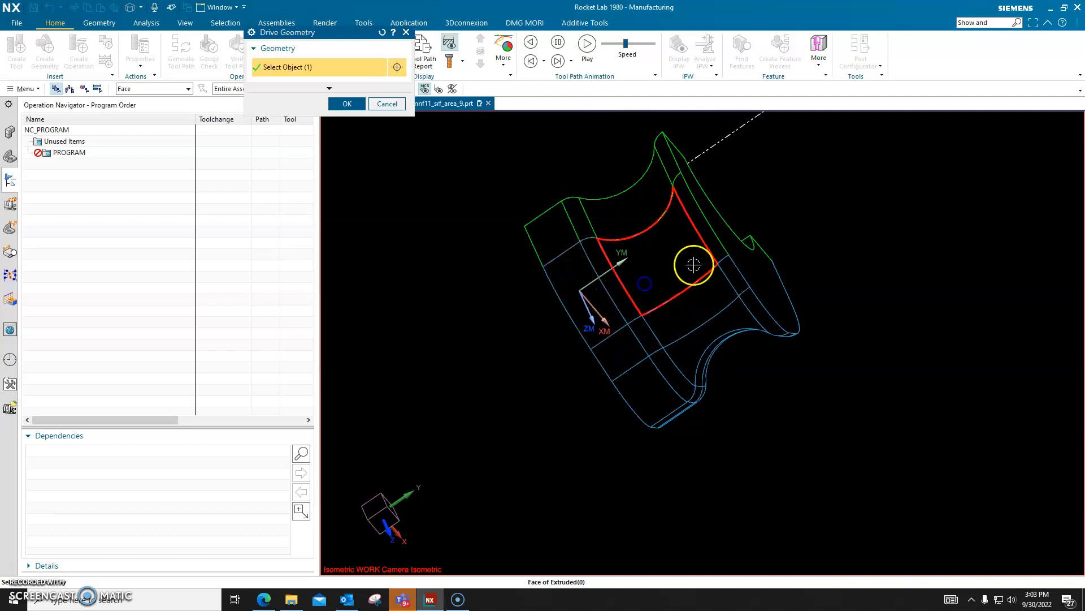
click(711, 242)
Step: Add the last row of faces at the part's opposite end and accept the drive geometry
click(617, 229)
click(574, 238)
click(578, 223)
click(615, 214)
click(671, 164)
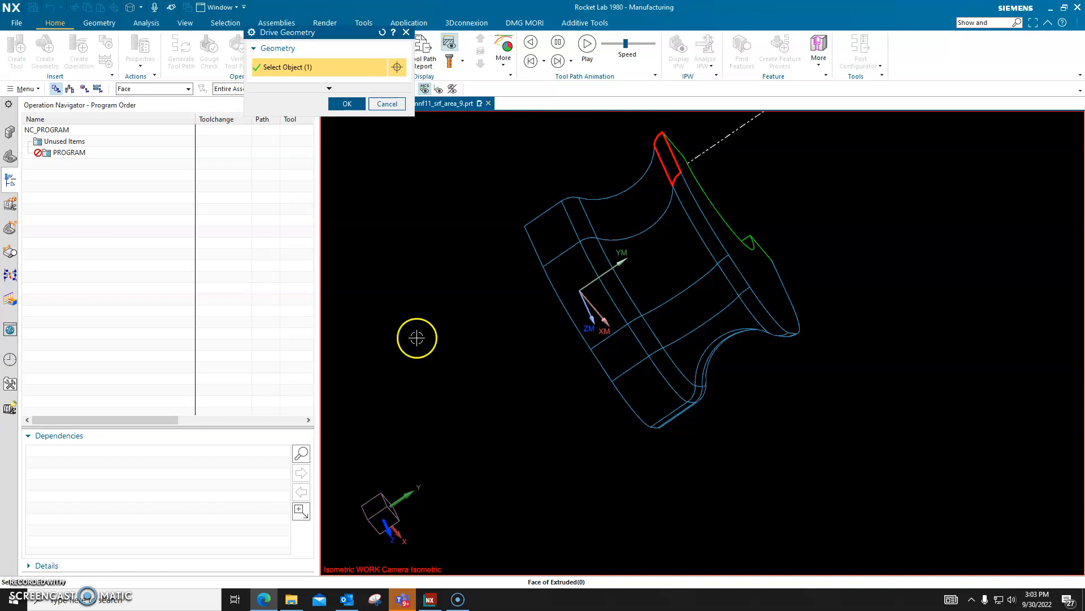
click(348, 105)
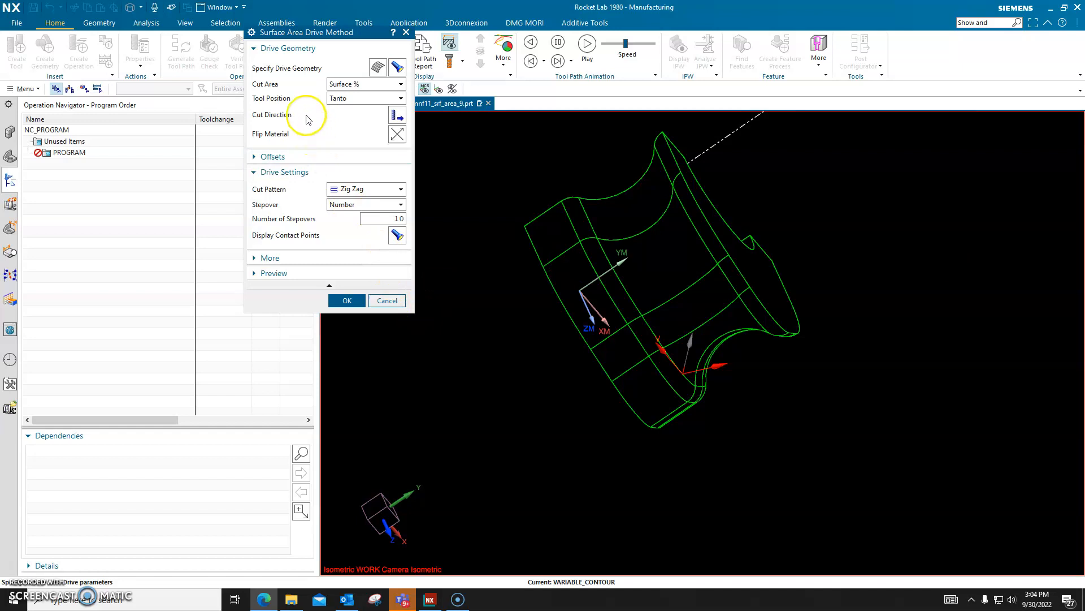
Step: Display the specified drive geometry and examine its face coverage and direction vectors around the part
click(397, 78)
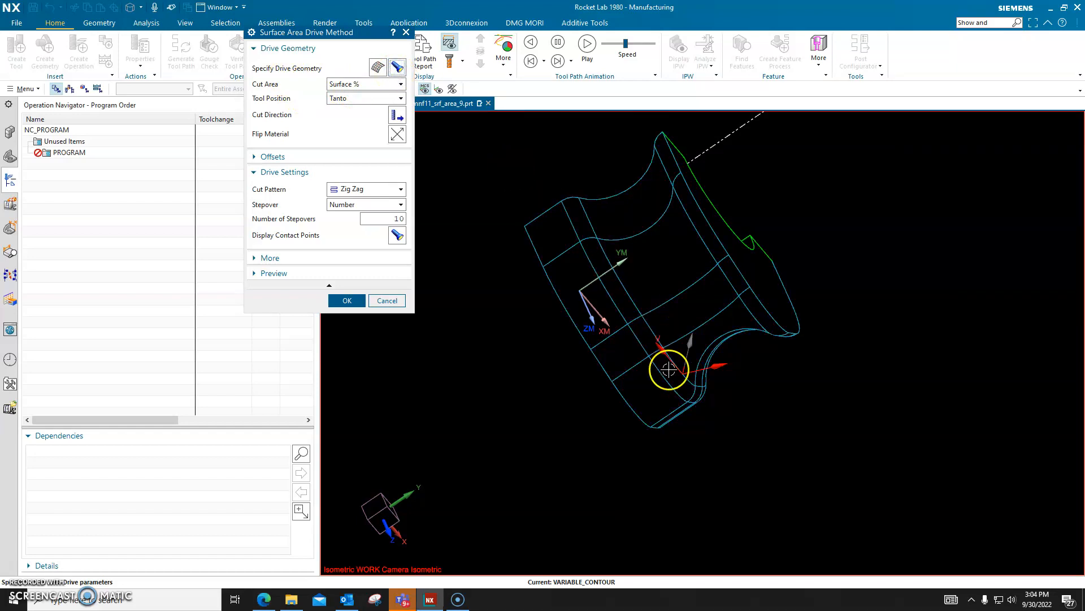
middle_drag(725, 404, 693, 320)
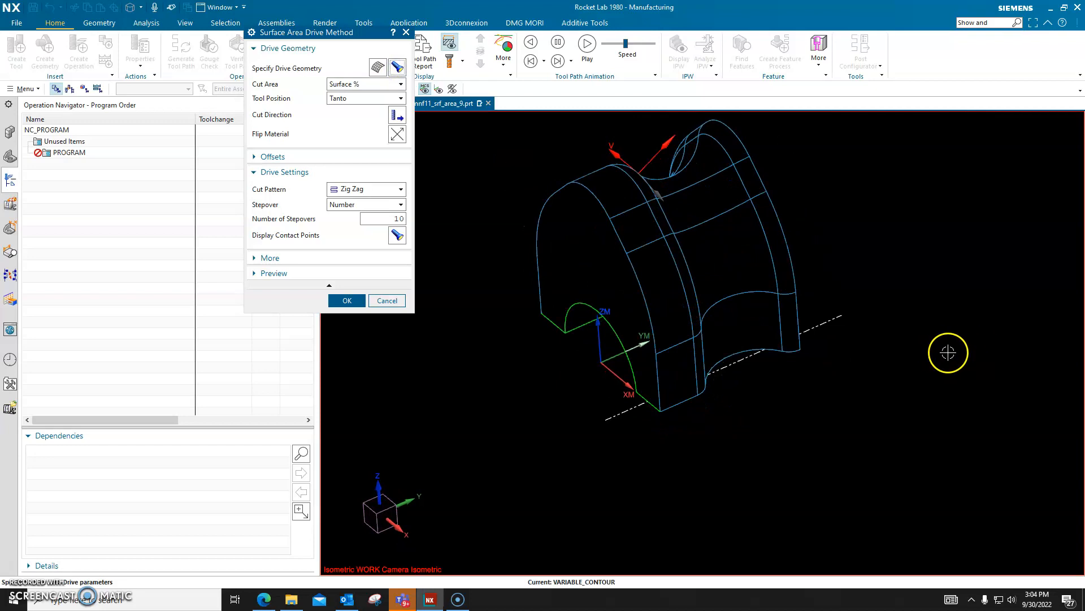
scroll(906, 308, down, 2)
scroll(775, 194, up, 2)
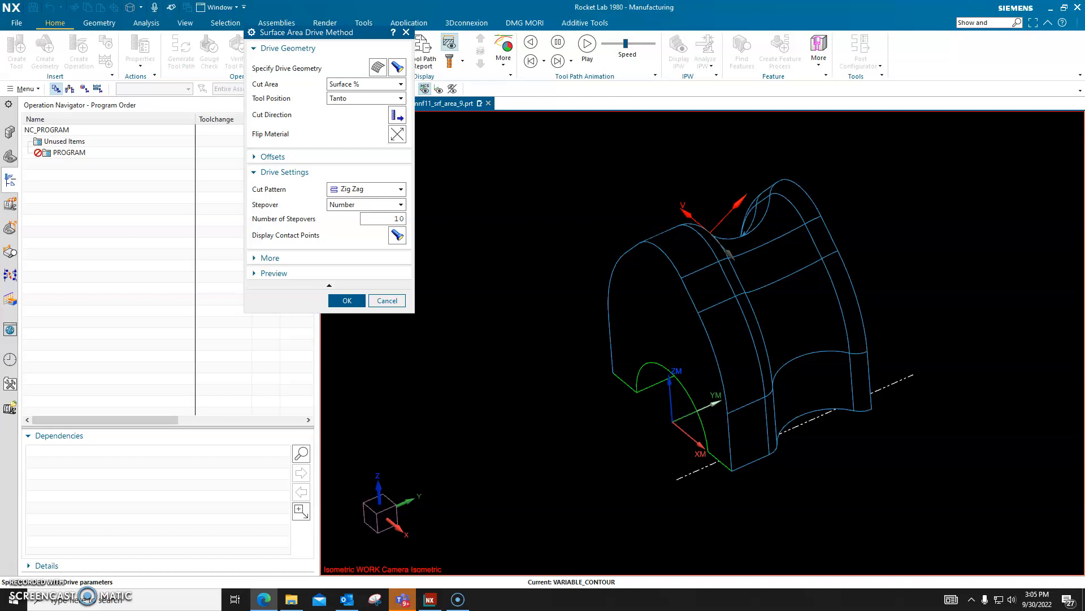
Step: Clear the temporary vectors from the display and set the cut direction to the upward-pointing arrow at the part's lower far corner
right_click(923, 269)
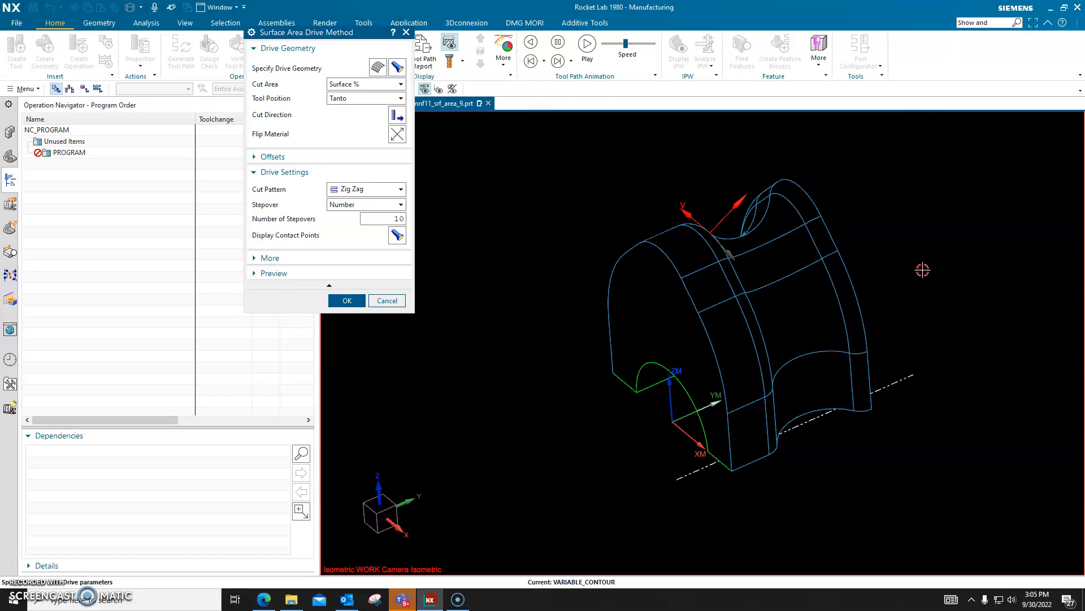
click(951, 310)
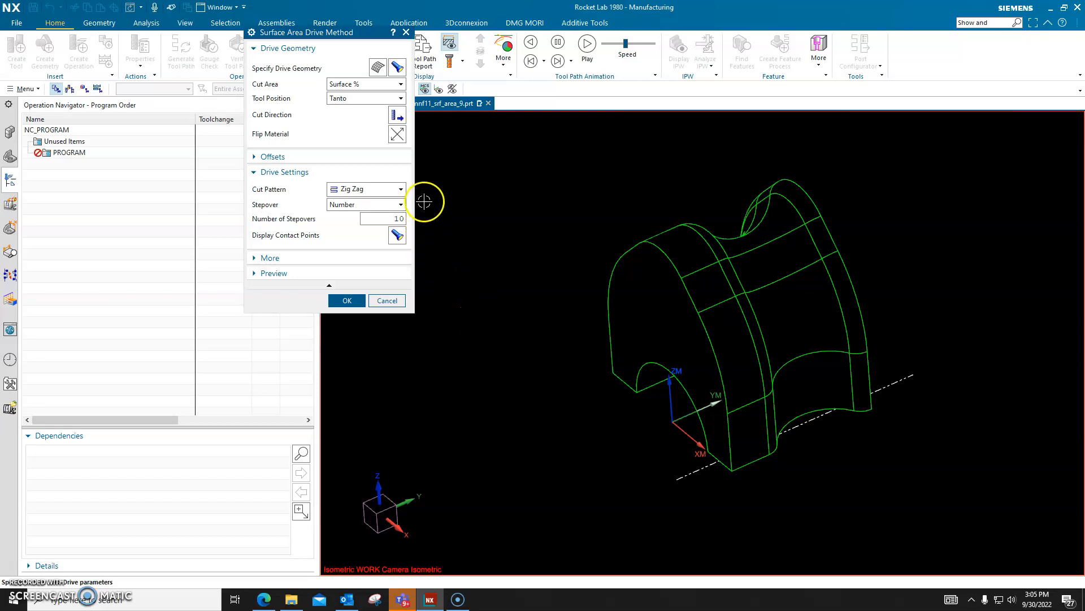
click(396, 136)
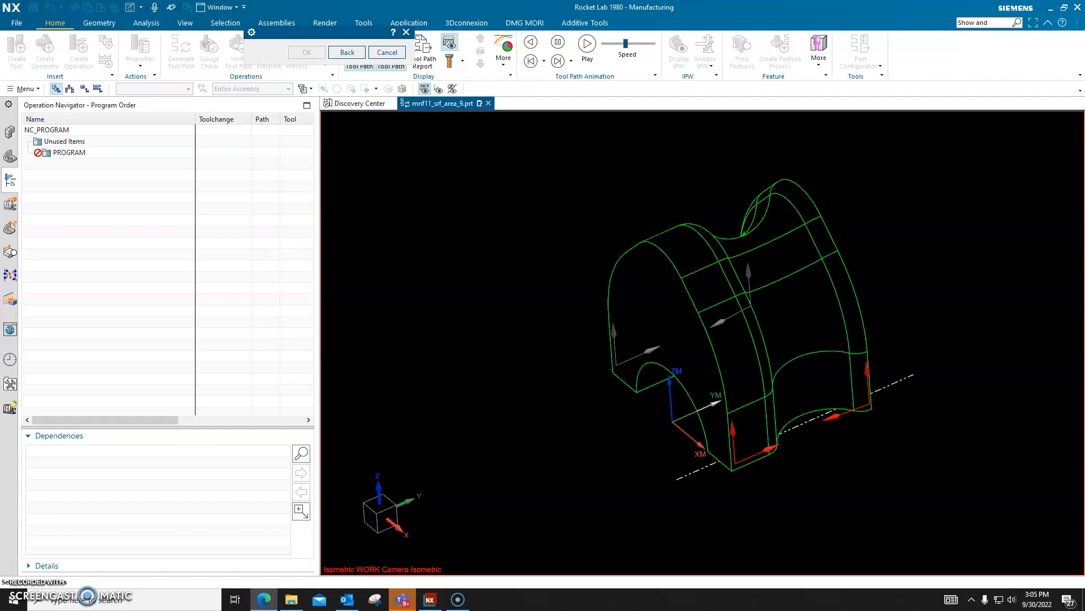
click(867, 374)
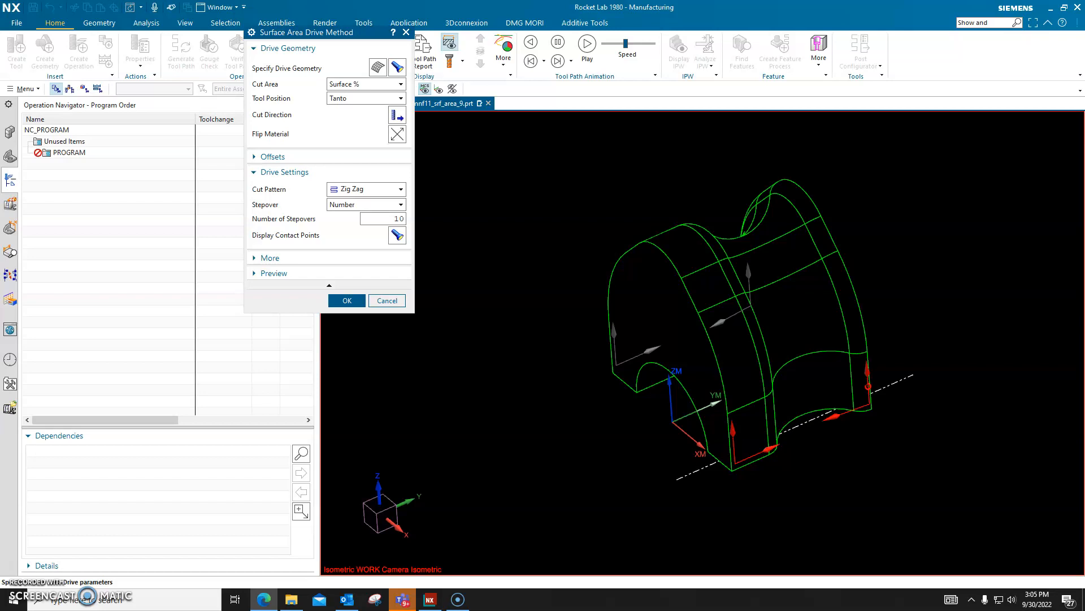
Step: Set the drive stepover to Scallop with a maximum scallop height of 0.01
click(379, 205)
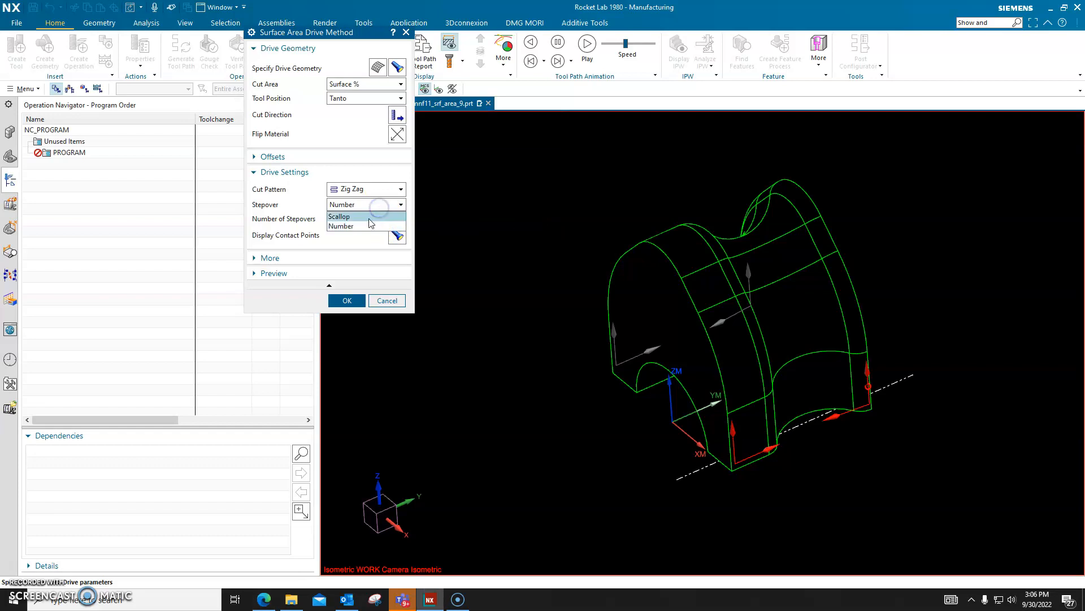
click(370, 217)
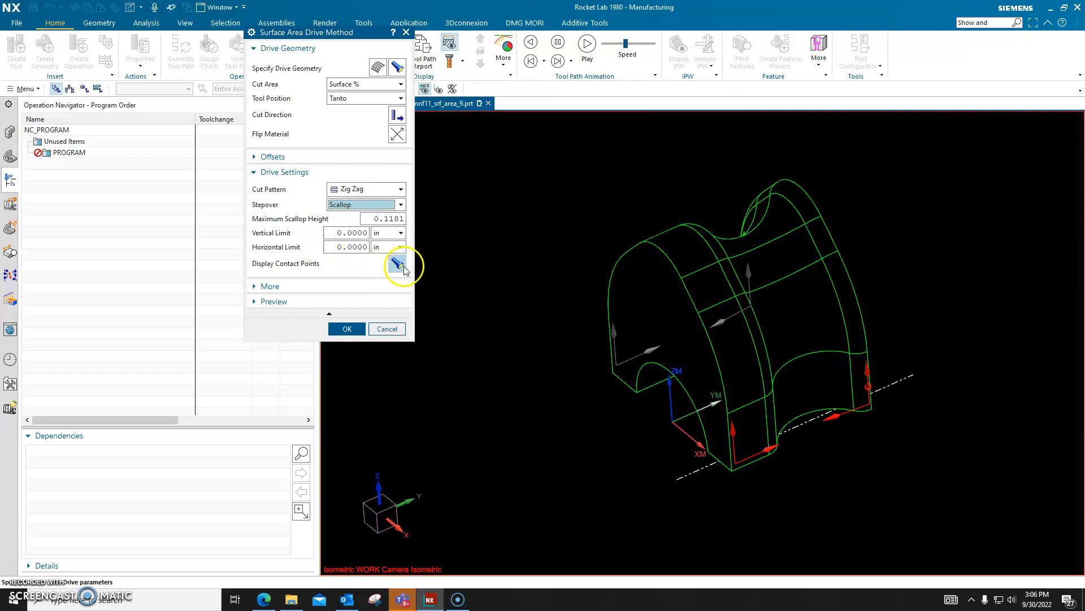
double_click(377, 218)
text(.01)
click(955, 139)
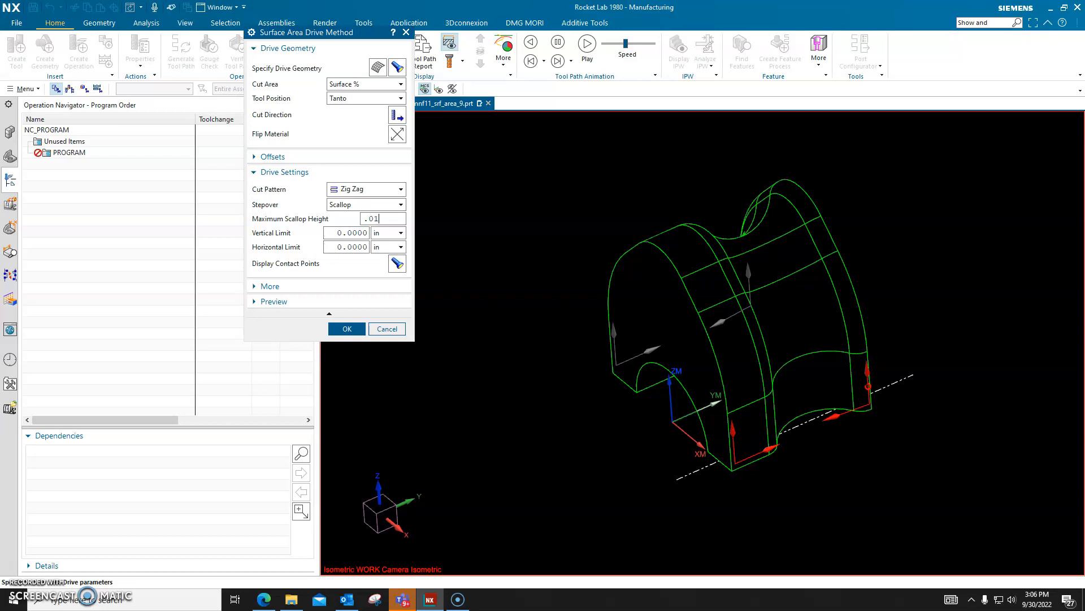
key(alt+Tab)
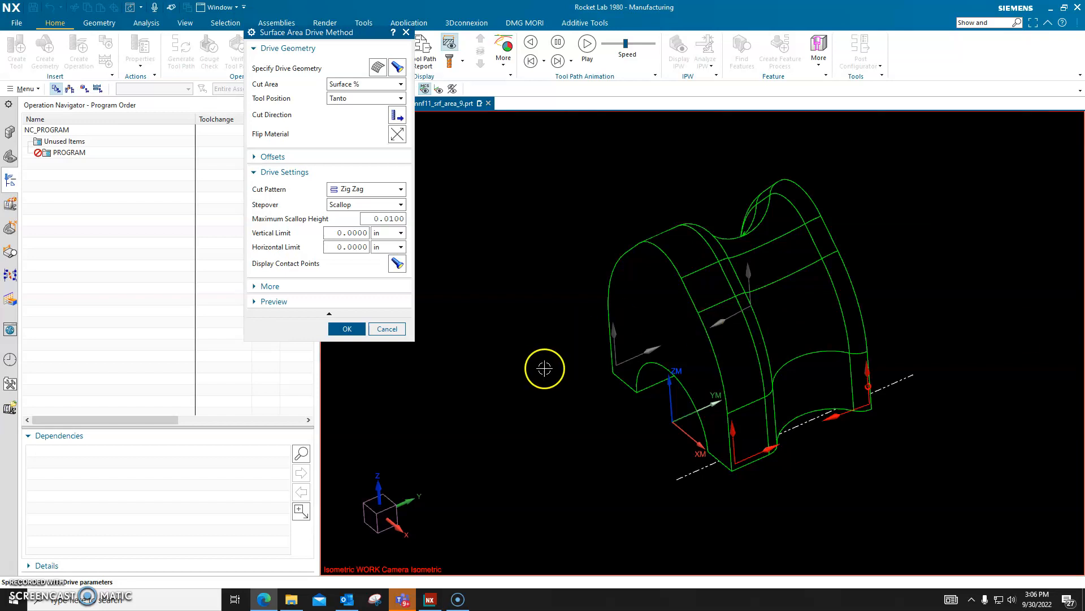
Step: Display the drive contact points, clear them from the display and accept the Surface Area drive settings
click(397, 263)
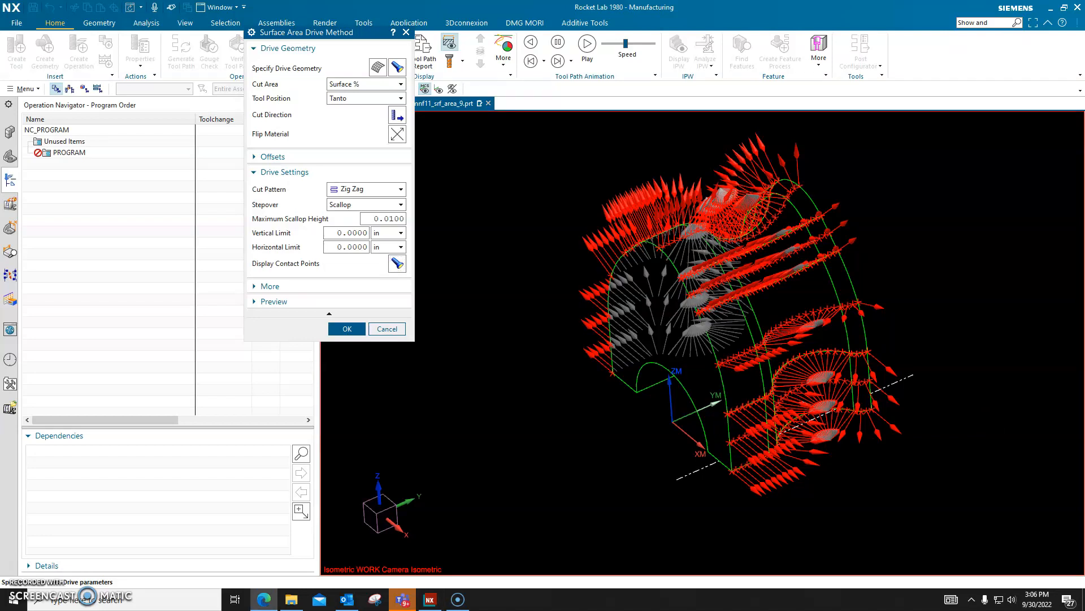
right_click(929, 268)
click(956, 297)
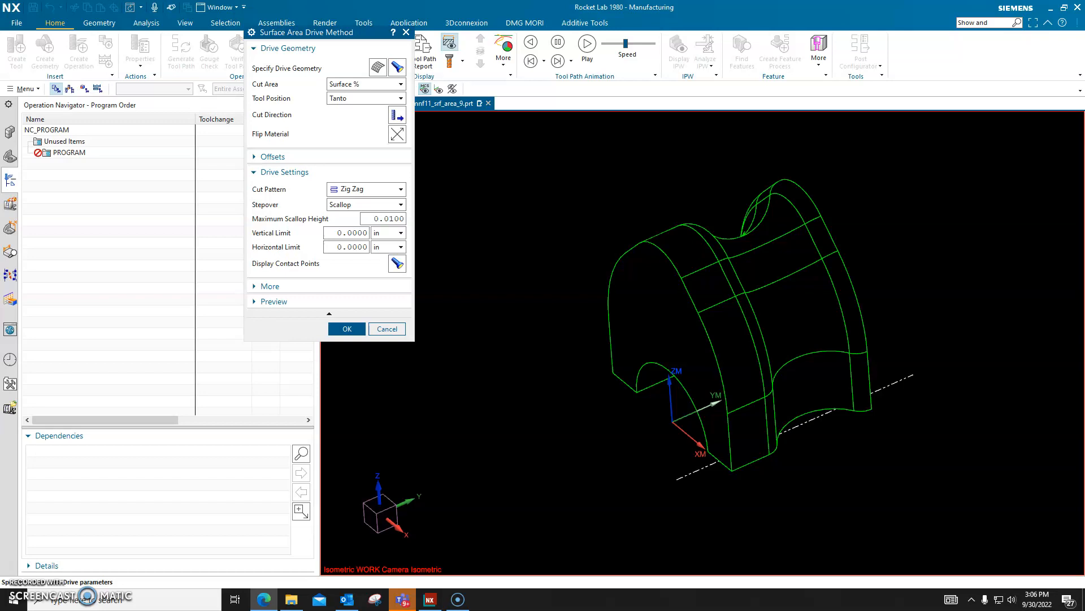
click(348, 329)
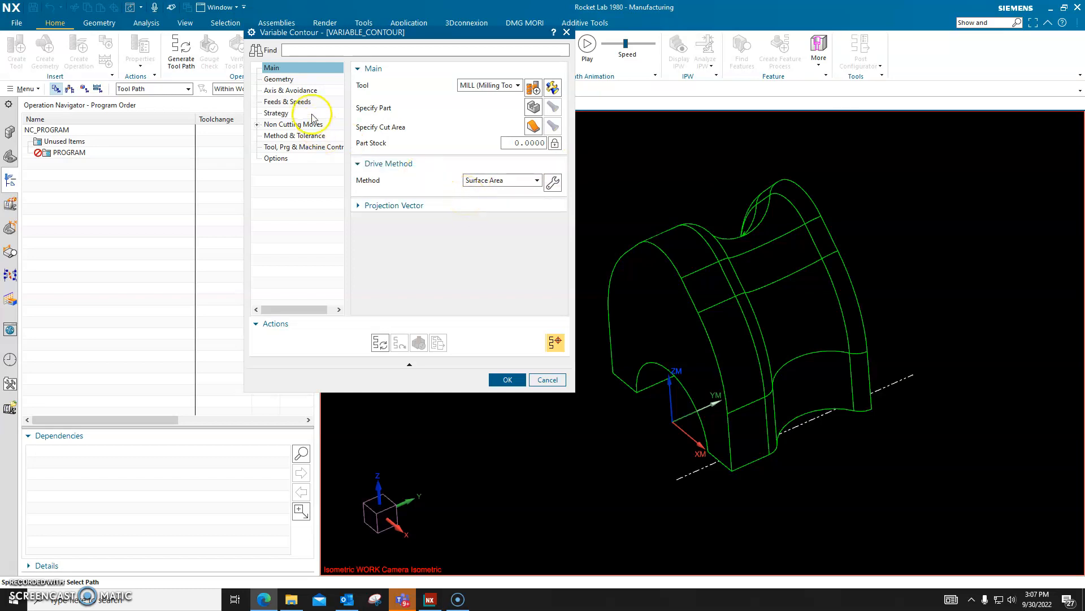
Step: Set the operation's tool axis to Interpolate Vector and open its settings, with the dialog moved clear of the part
click(288, 91)
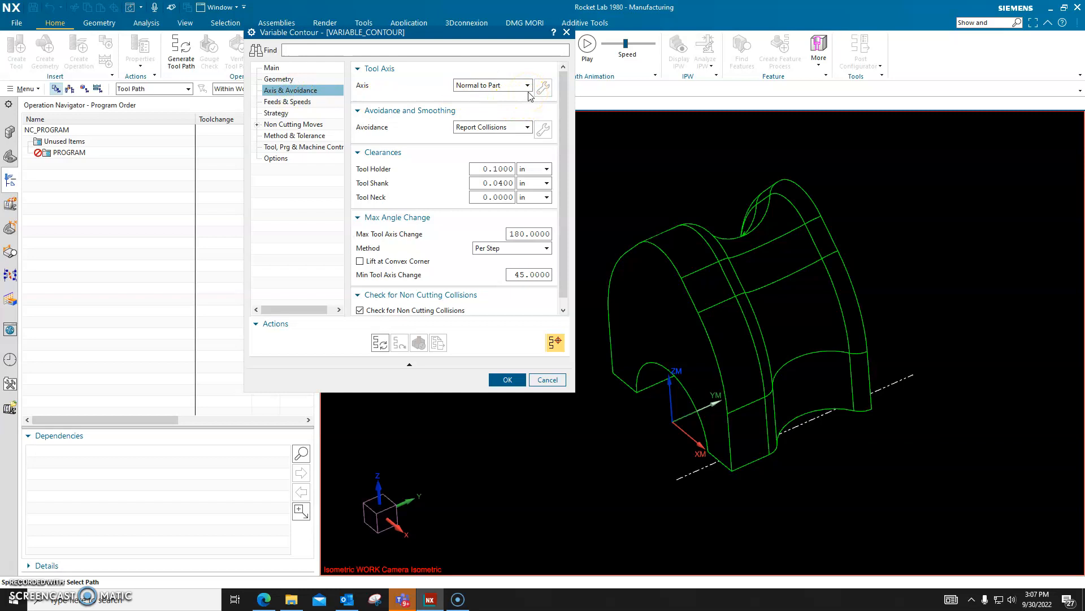
click(528, 88)
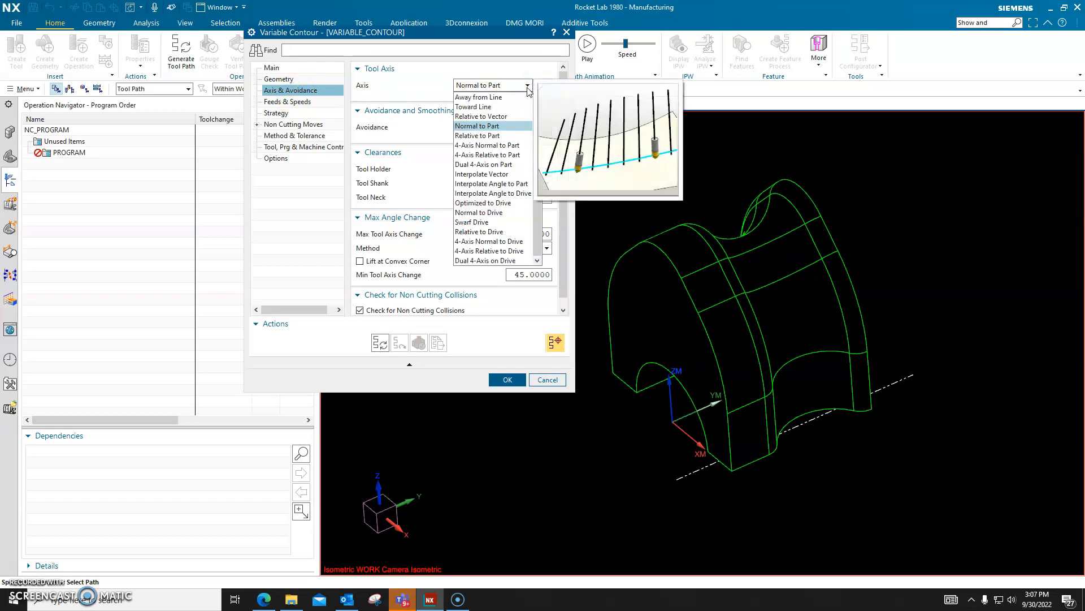
click(500, 176)
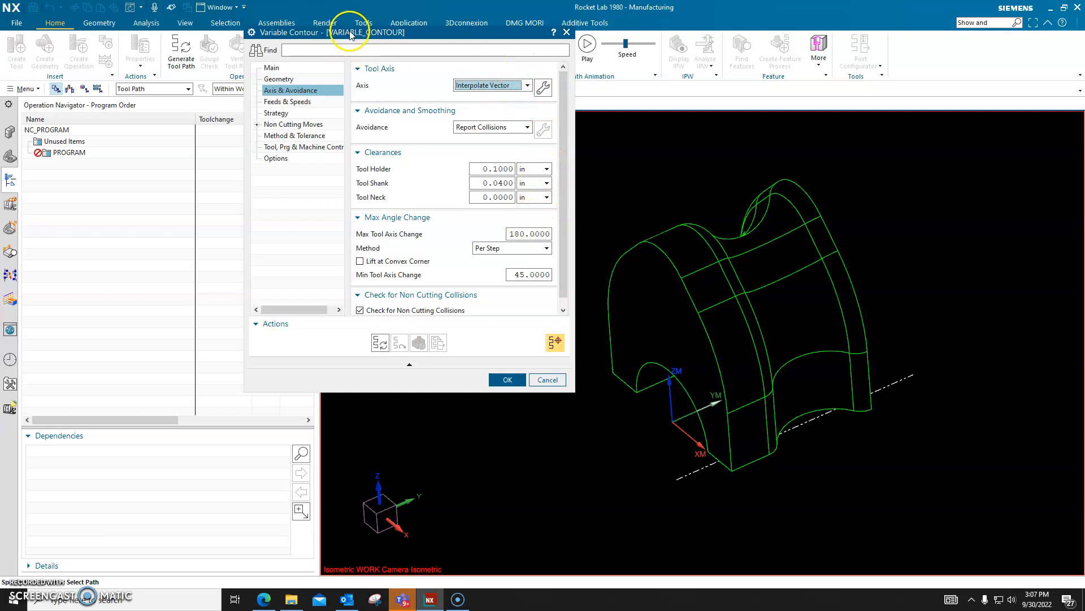
drag(351, 34, 299, 93)
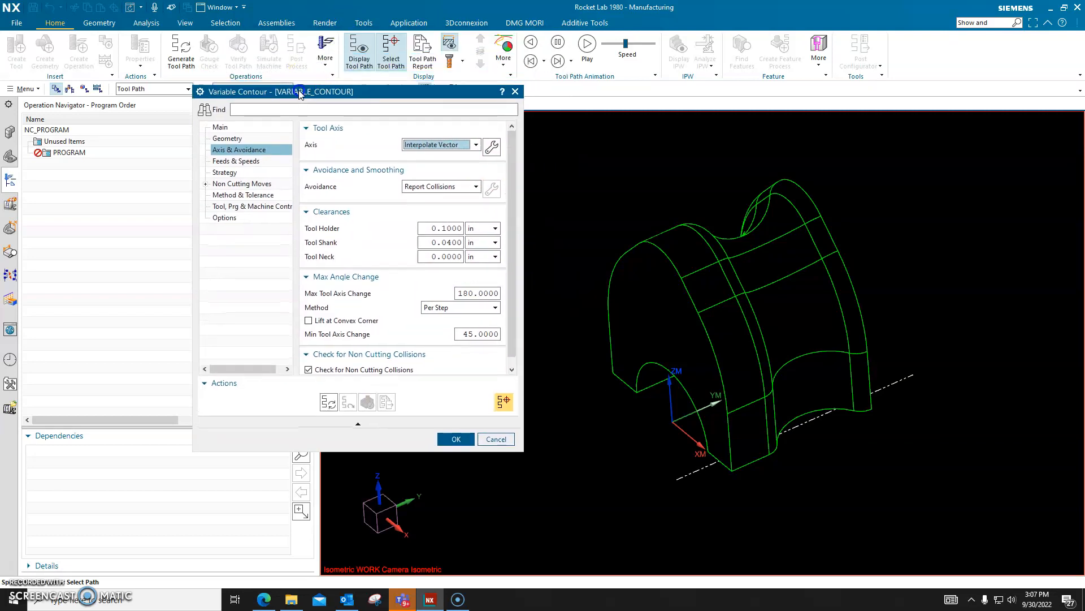
click(492, 149)
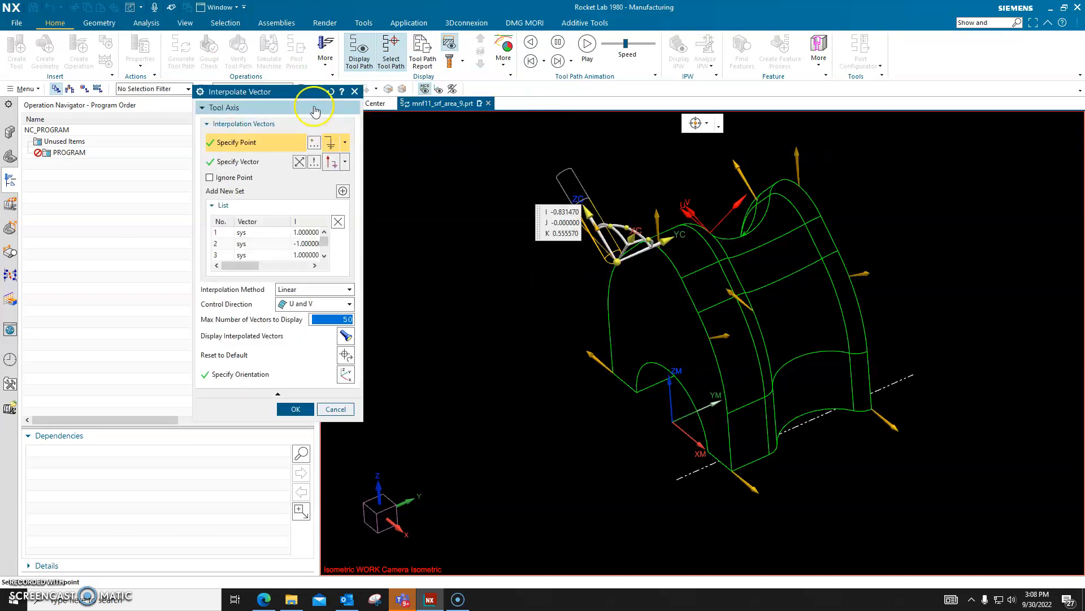
drag(302, 90, 367, 102)
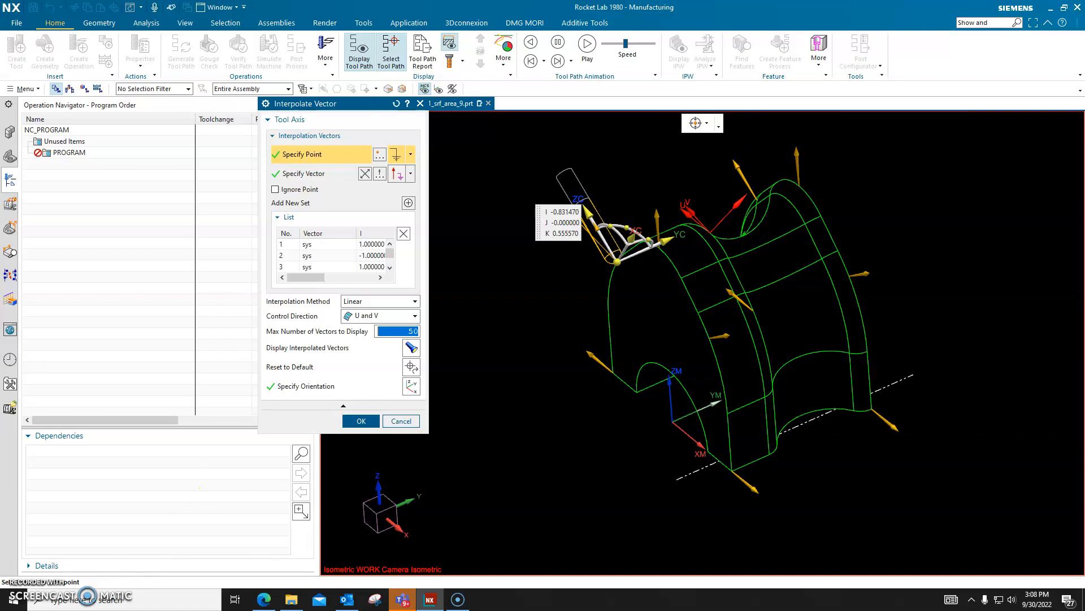
key(alt+Tab)
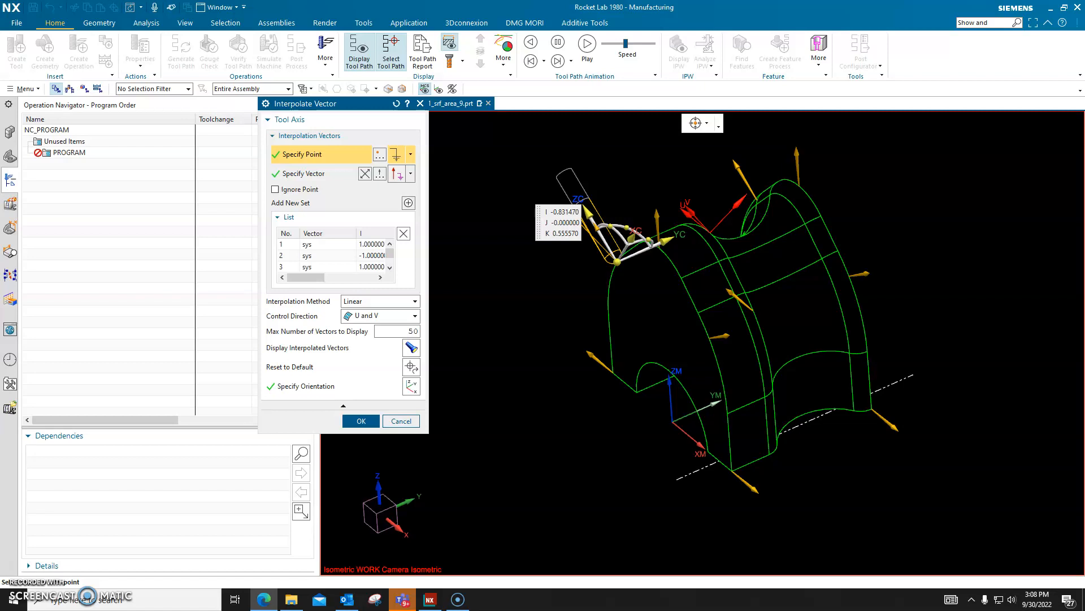
Step: Change the rendering style to a wireframe that shows all of the part's edges, including those behind its faces
right_click(956, 292)
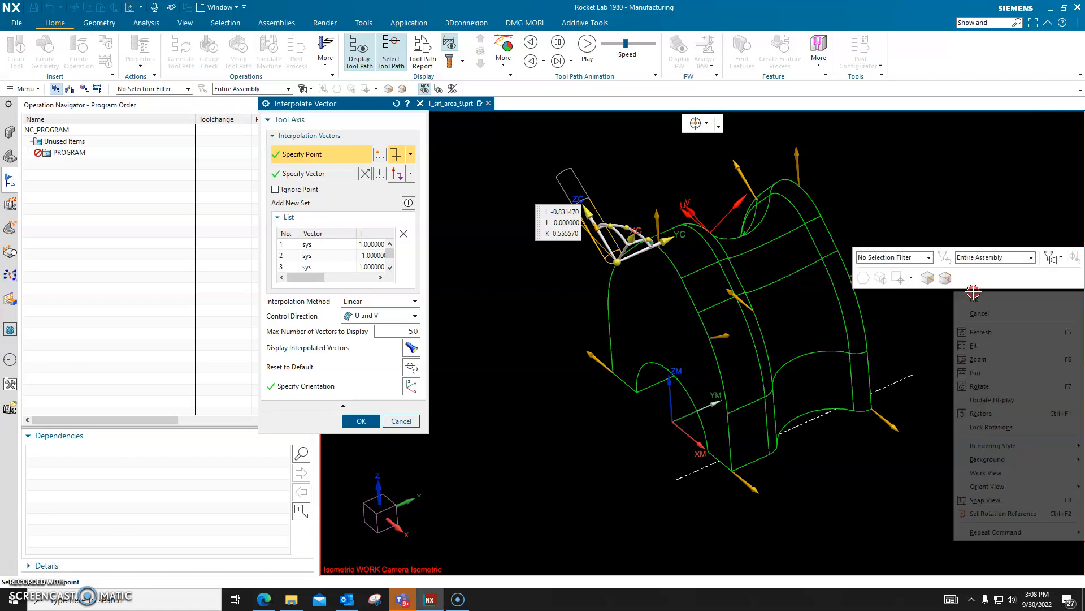
mouse_move(1002, 444)
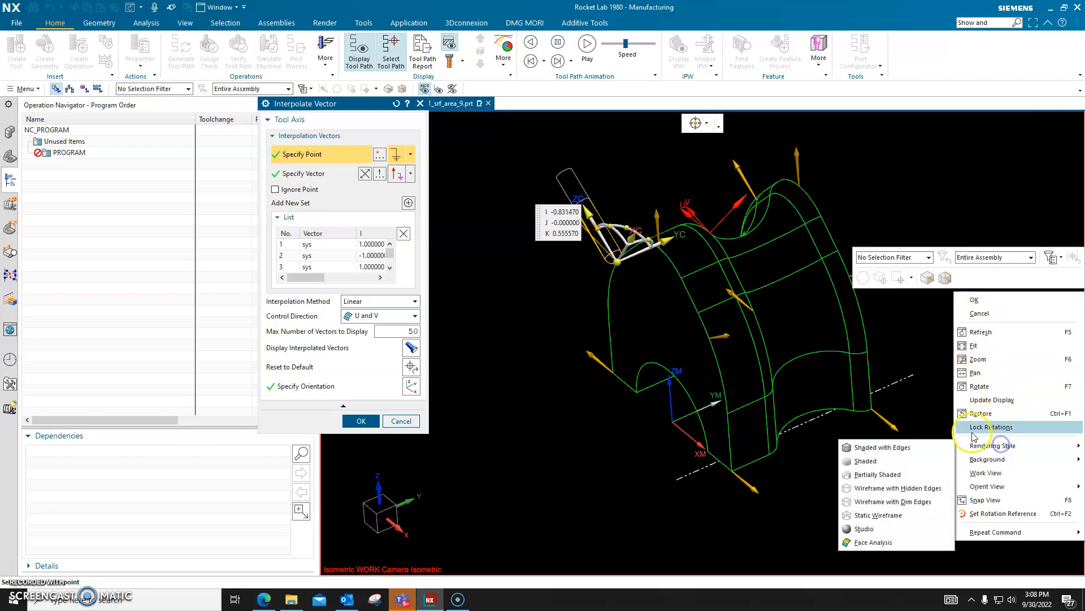
click(884, 490)
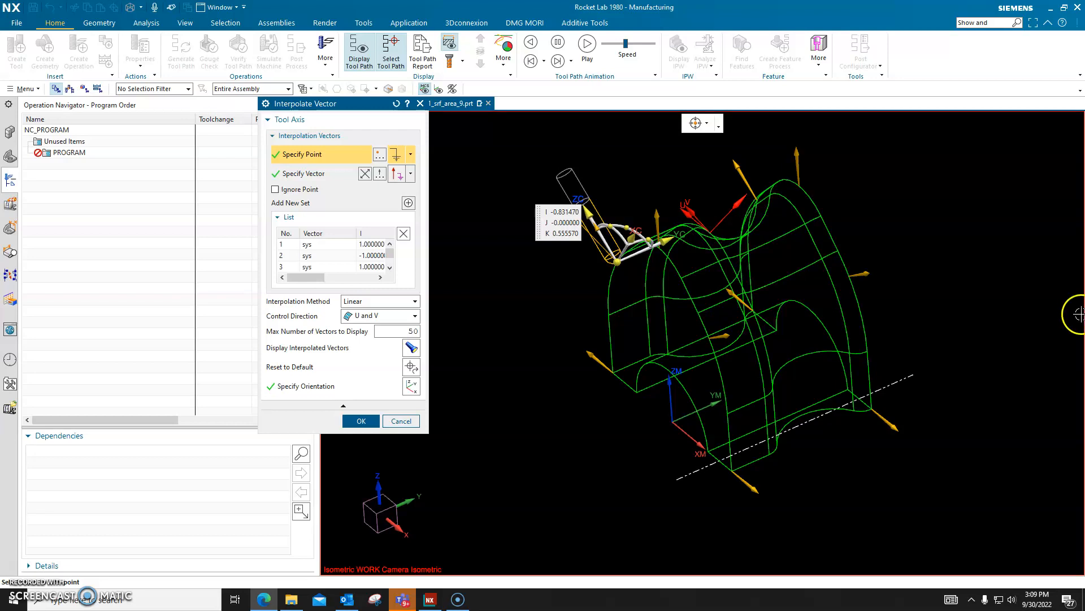
Step: Select the interpolation vector midway up the outer edge of the part's far end and rotate it 15 degrees about YC
right_click(868, 276)
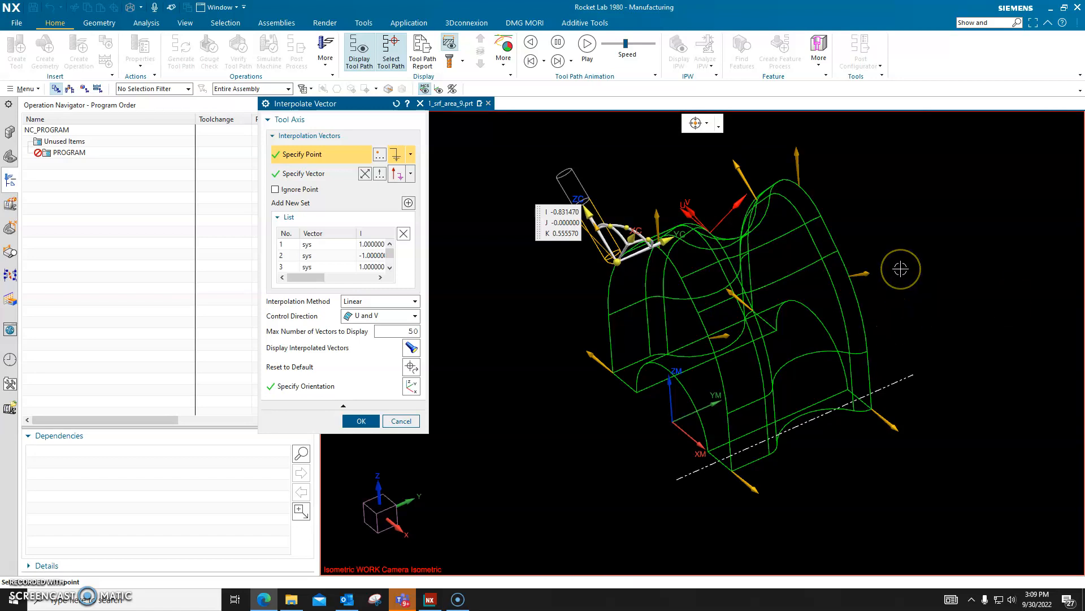
scroll(846, 261, up, 3)
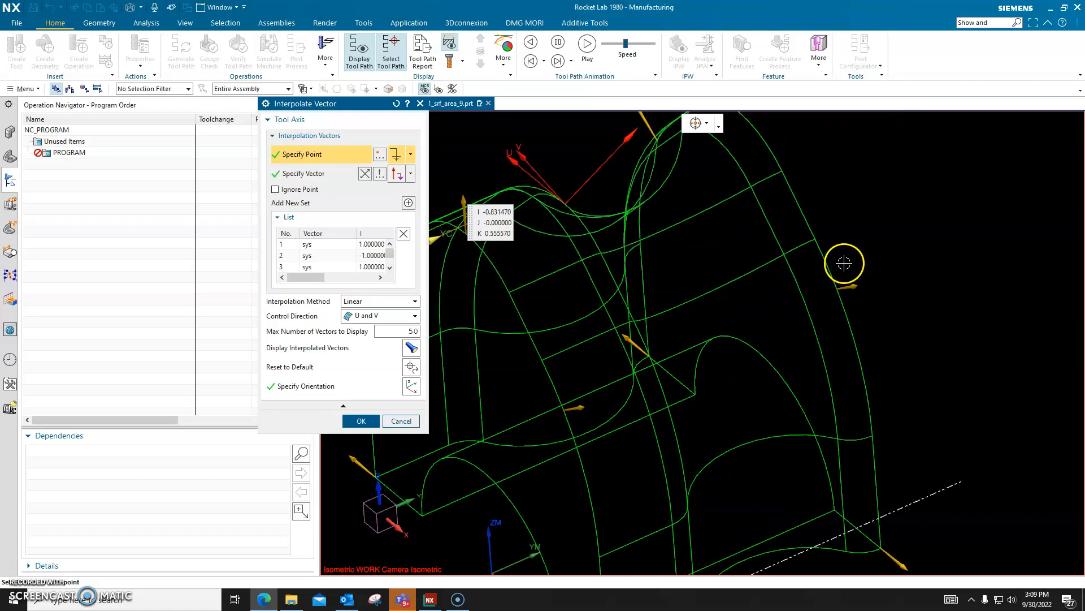
click(853, 285)
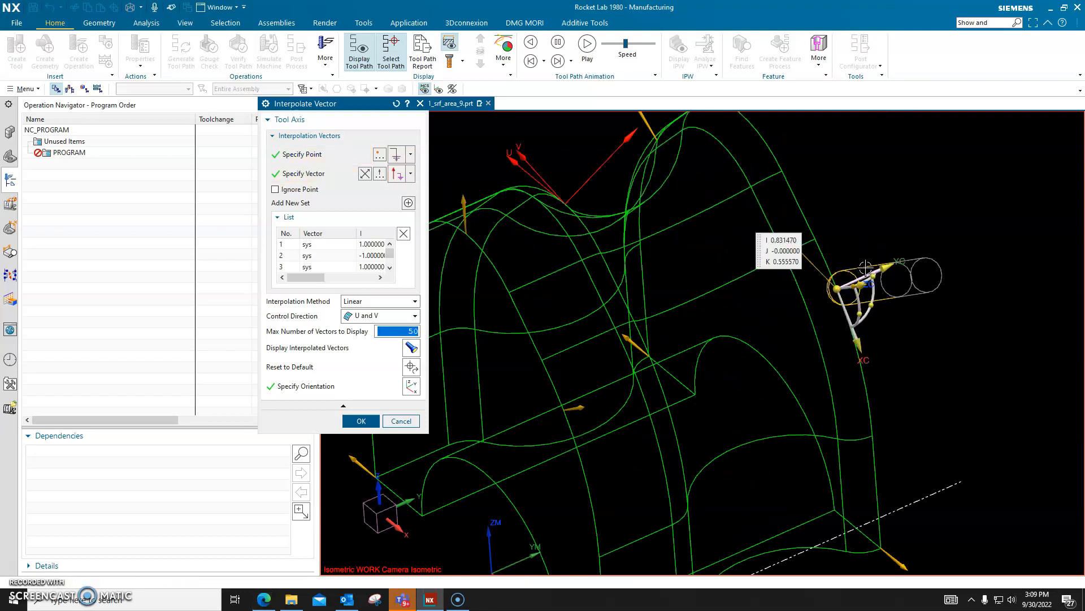
scroll(886, 321, up, 2)
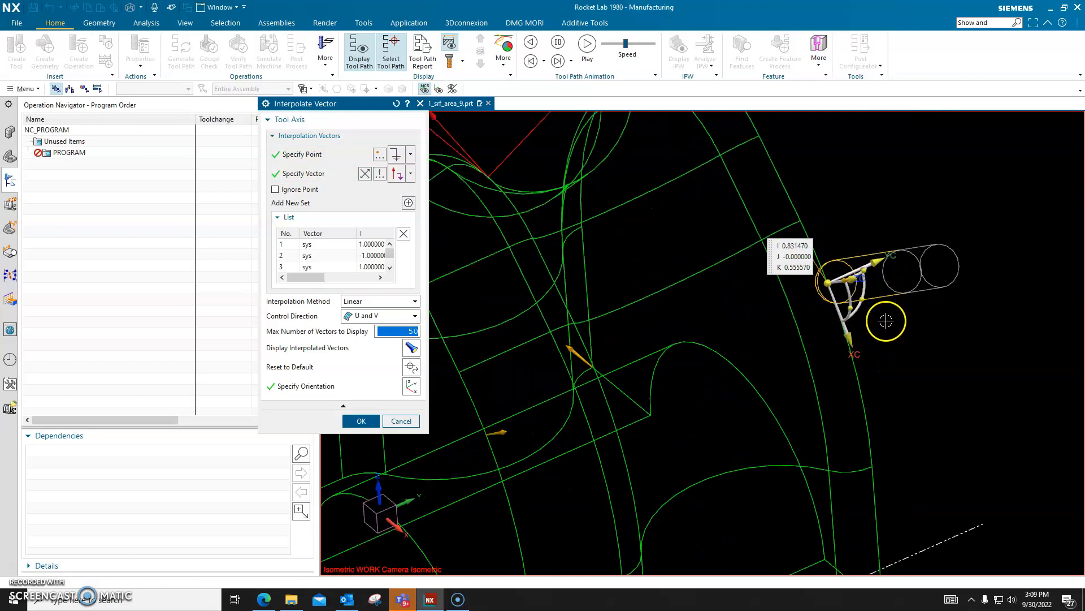
click(859, 308)
click(931, 350)
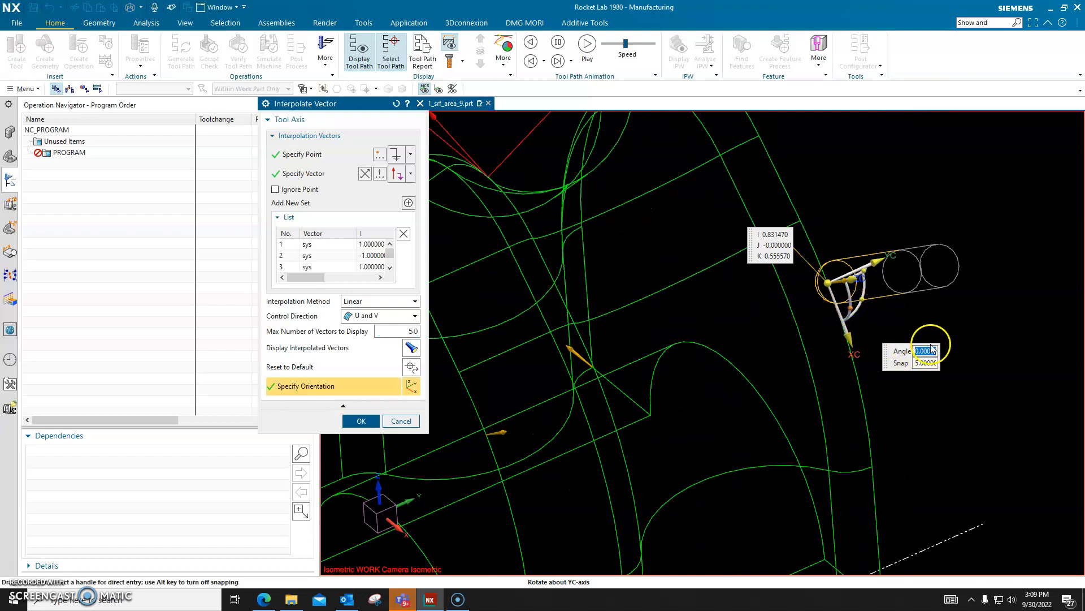
text(15)
key(Return)
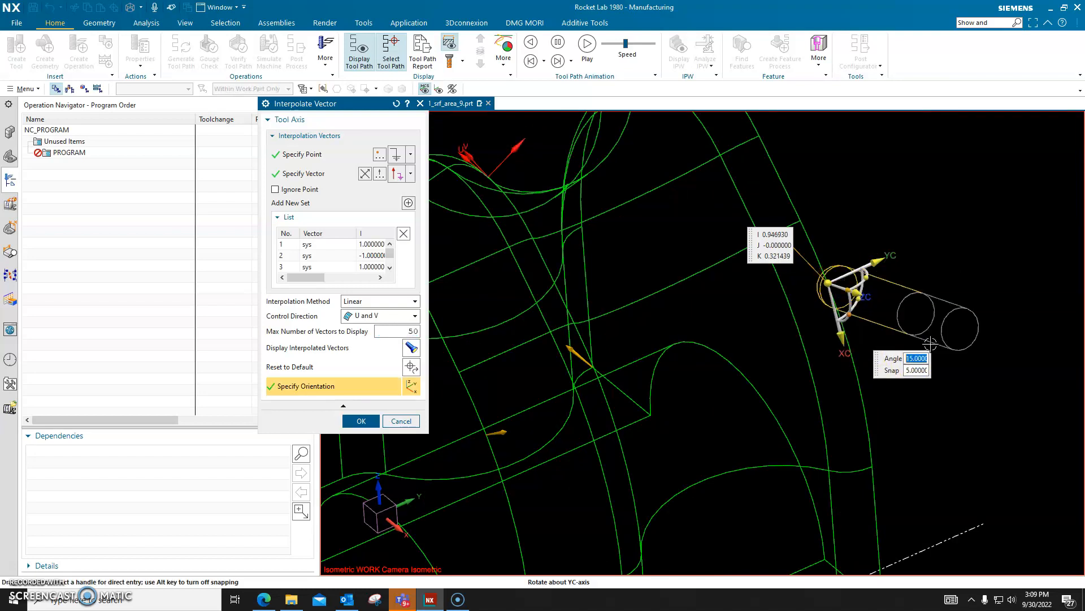
Step: Reverse the selected vector's tilt by trying -15 degrees about YC, and set the angle to -30 degrees
text(-15)
key(Return)
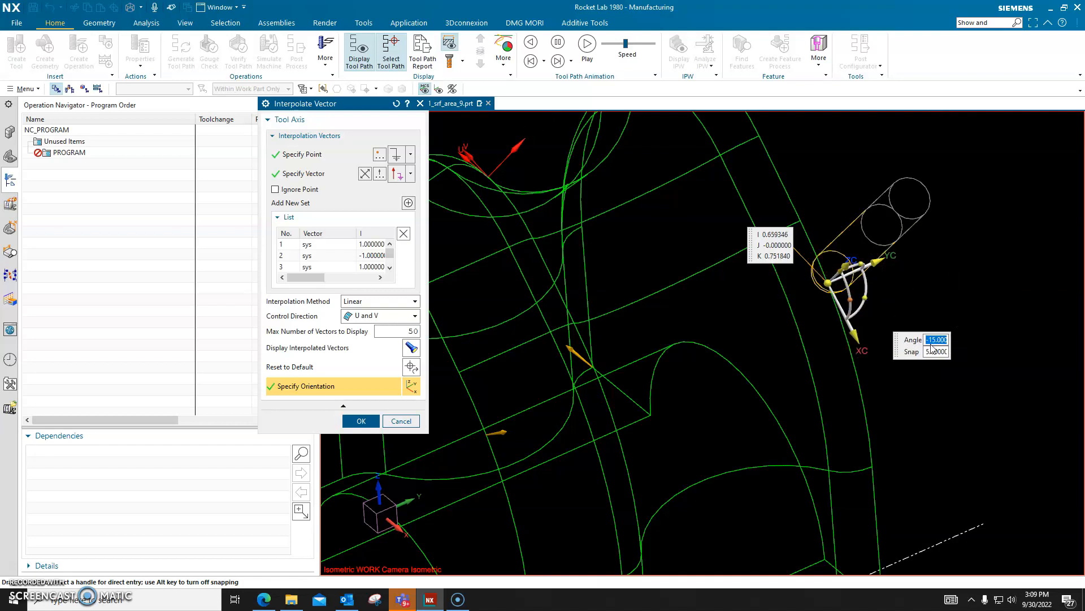
text(-15)
key(Return)
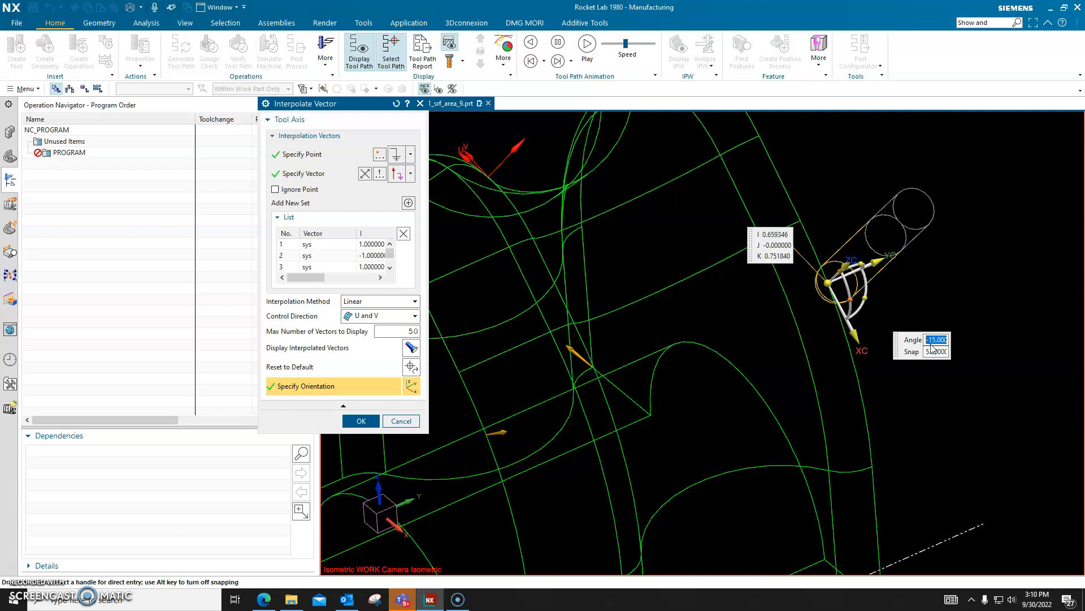
text(-15.)
key(Return)
text(-30.)
key(Return)
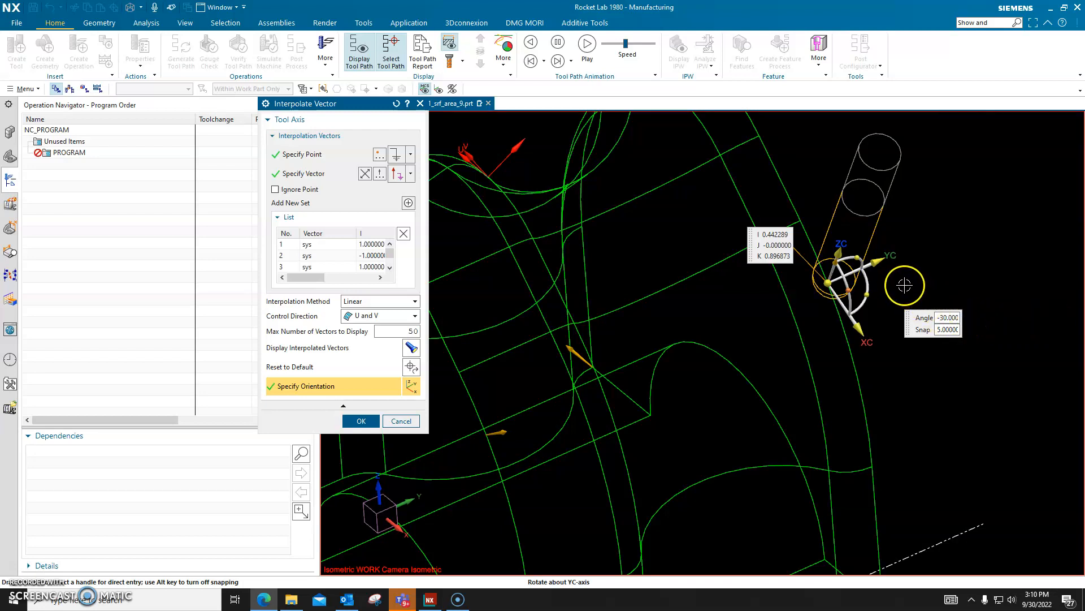
right_click(861, 274)
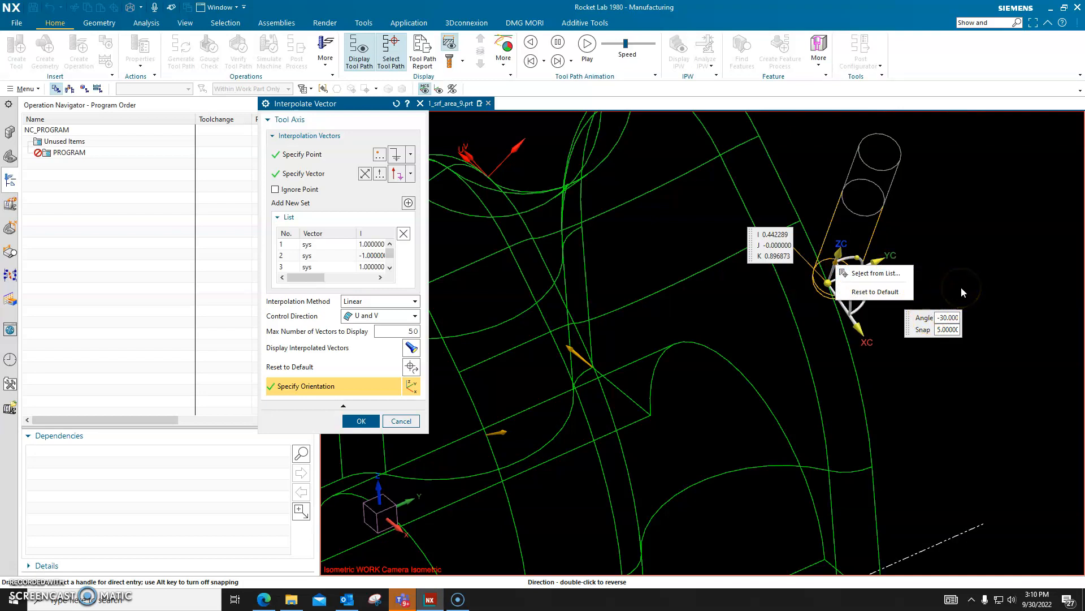
mouse_move(990, 300)
middle_down()
mouse_move(976, 281)
mouse_move(989, 282)
mouse_move(984, 300)
mouse_move(991, 285)
middle_up()
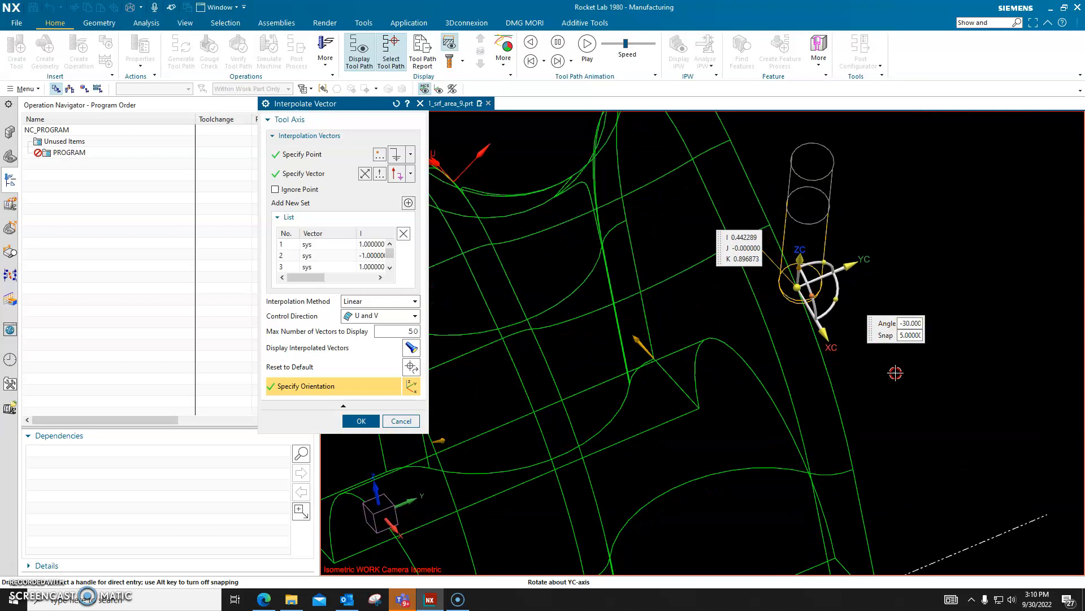
scroll(791, 306, up, 4)
scroll(791, 301, up, 4)
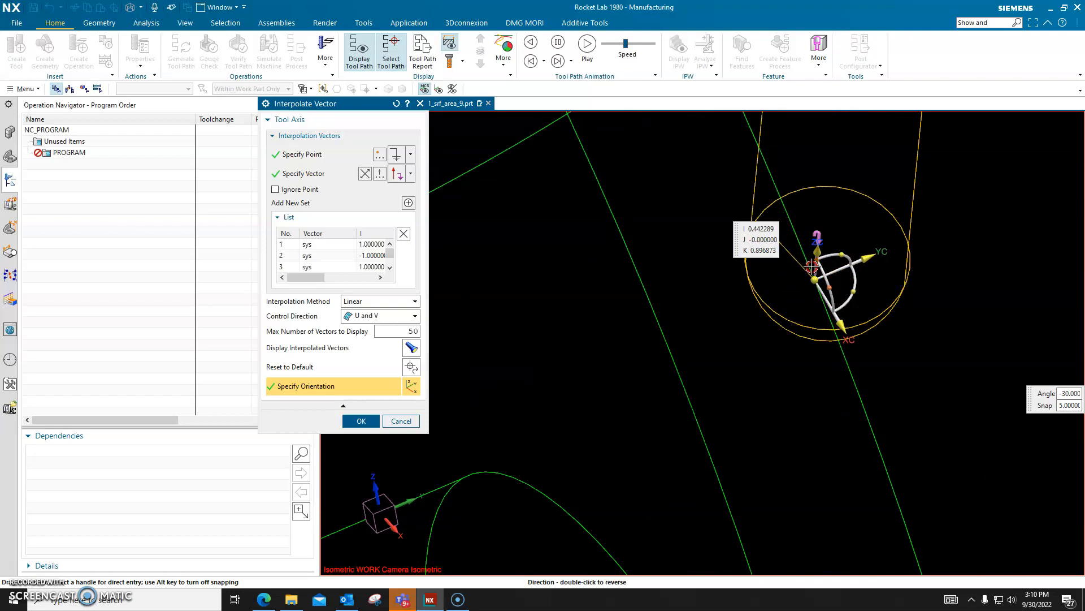
right_click(842, 261)
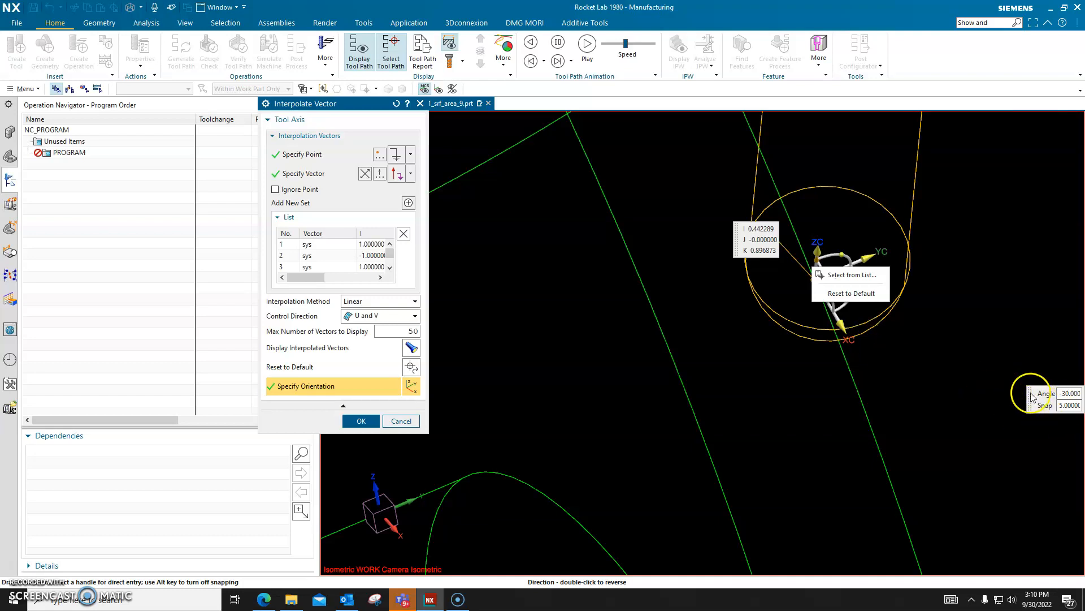
right_click(959, 365)
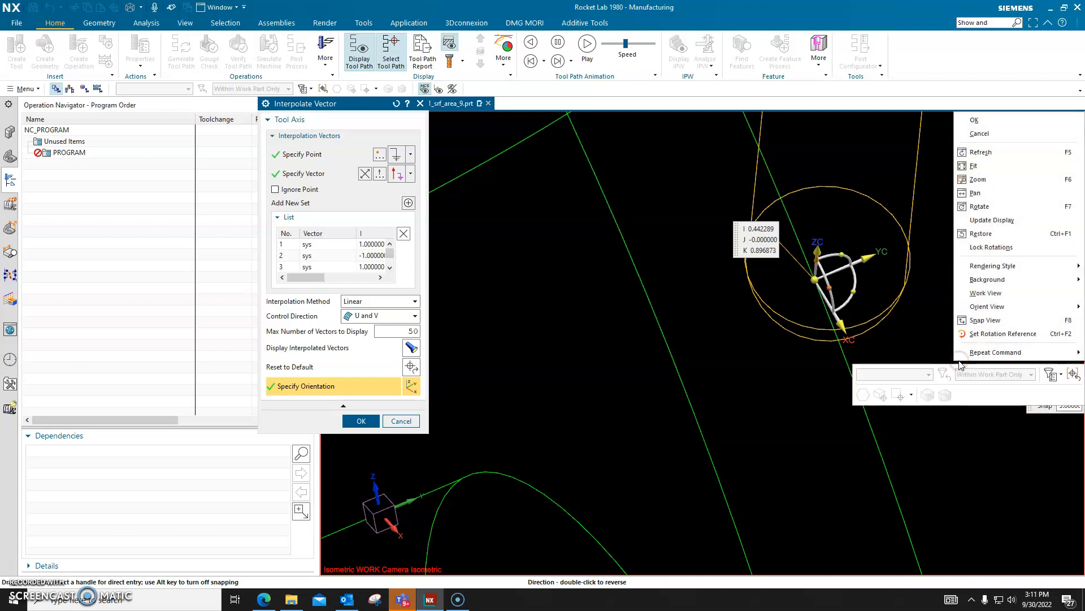
Step: Accept the adjusted interpolation vectors and reopen the tool axis's Interpolate Vector settings
click(989, 120)
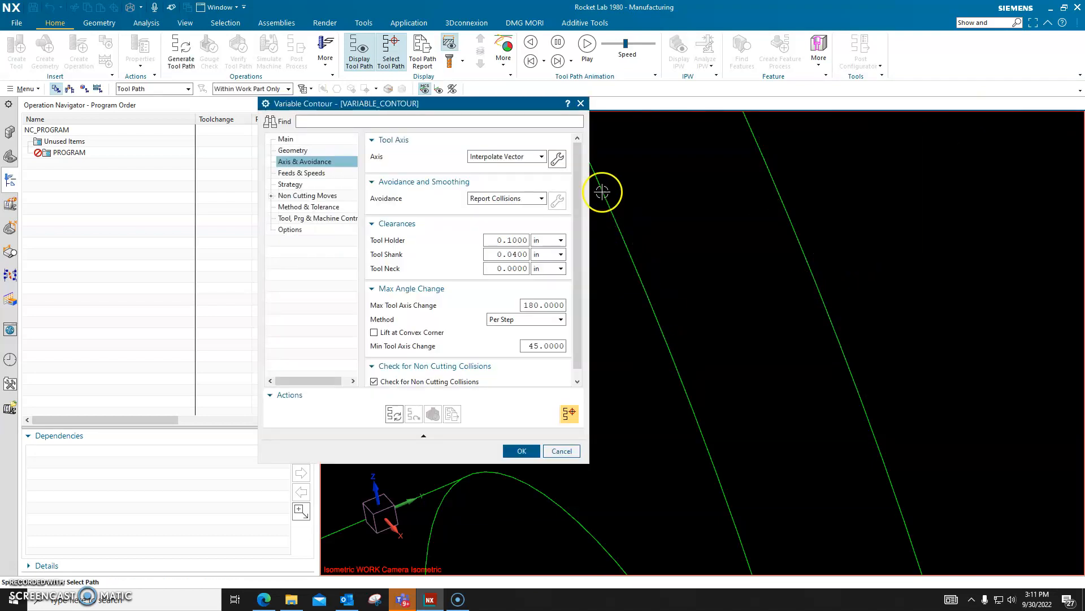
click(558, 158)
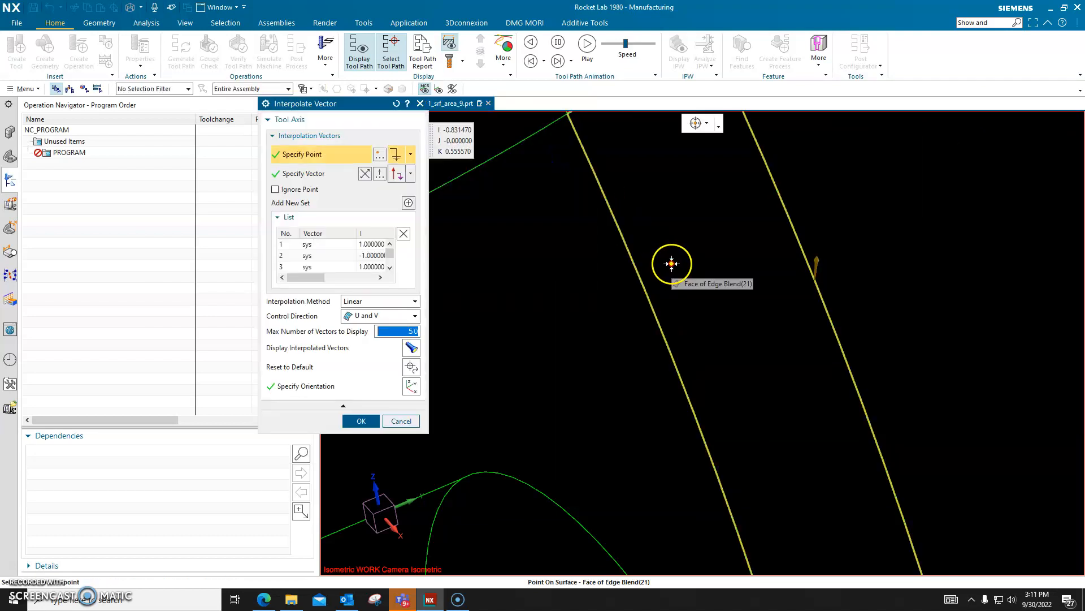
scroll(855, 281, down, 10)
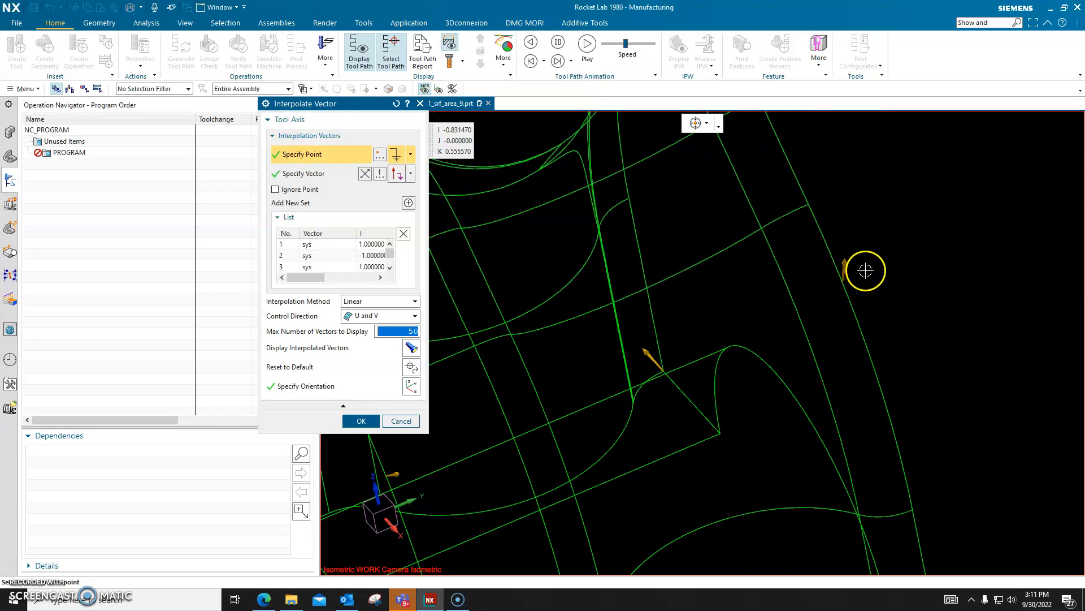
scroll(884, 245, up, 5)
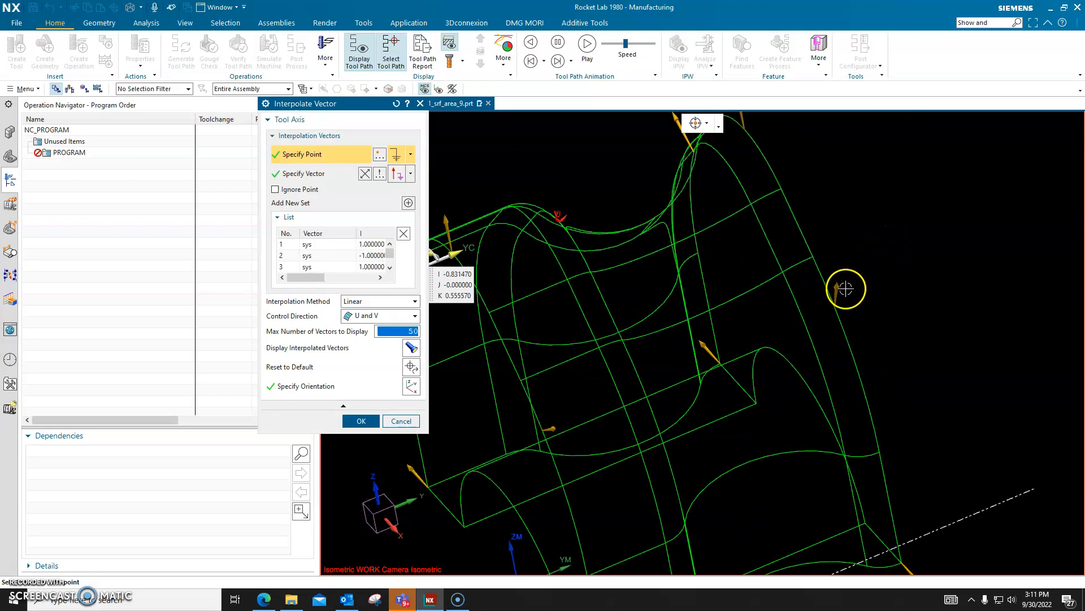
Step: Review the options offered for the interpolation vector midway up the far end's outer edge, and select that vector
right_click(840, 289)
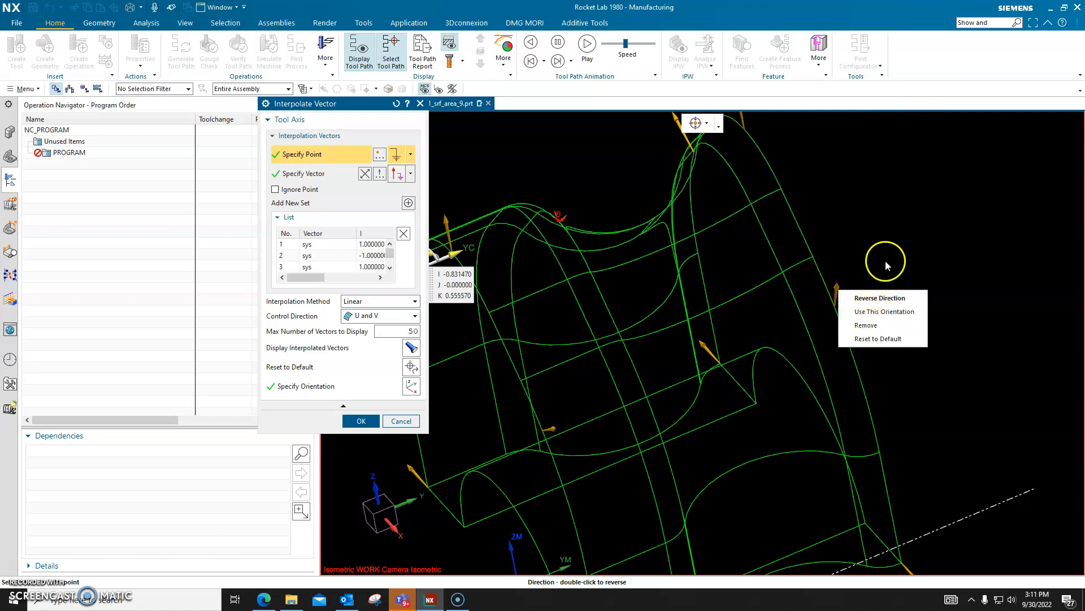
click(867, 246)
mouse_move(867, 246)
middle_down()
mouse_move(904, 222)
mouse_move(882, 239)
mouse_move(875, 178)
mouse_move(876, 243)
middle_up()
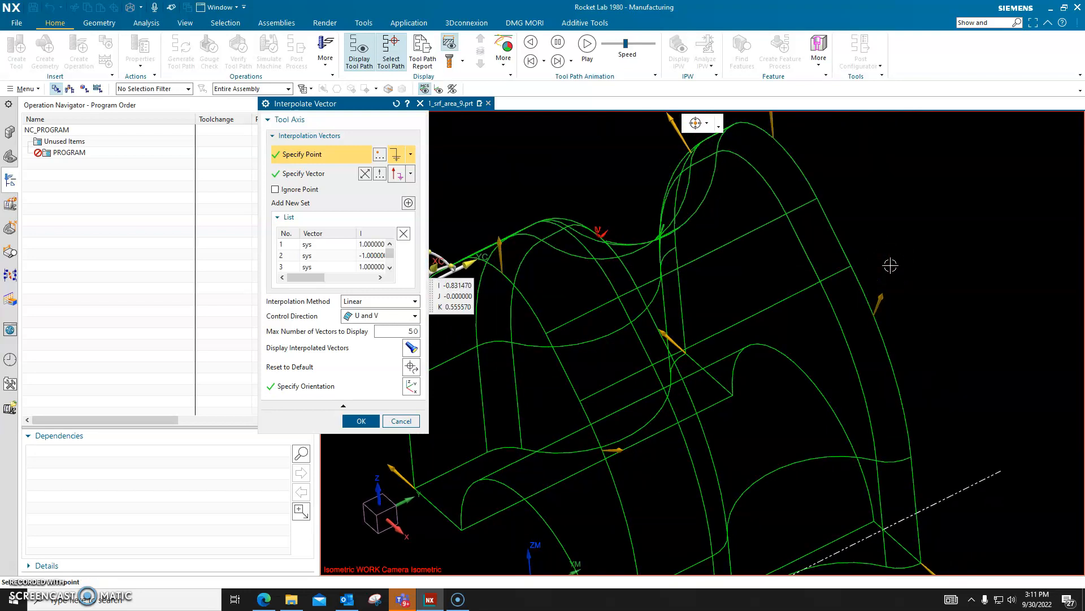
scroll(890, 265, down, 2)
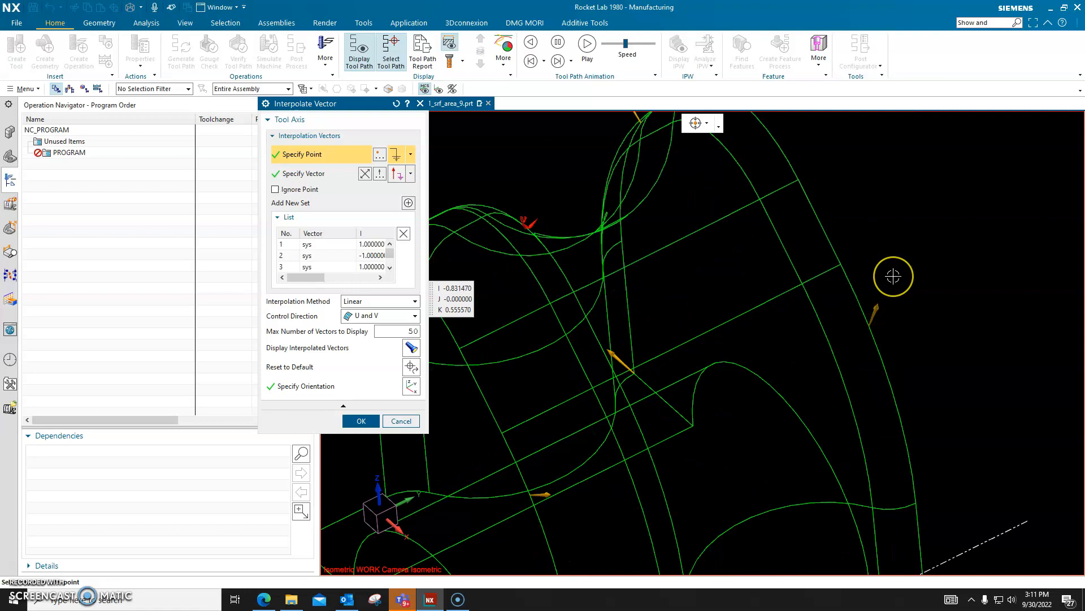
scroll(893, 271, down, 2)
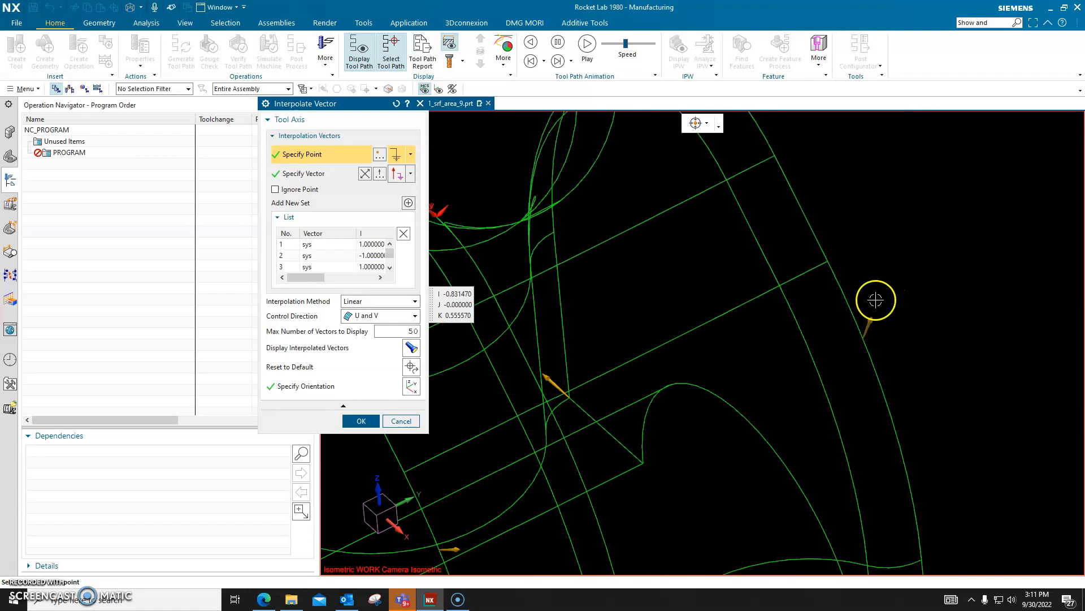
right_click(871, 330)
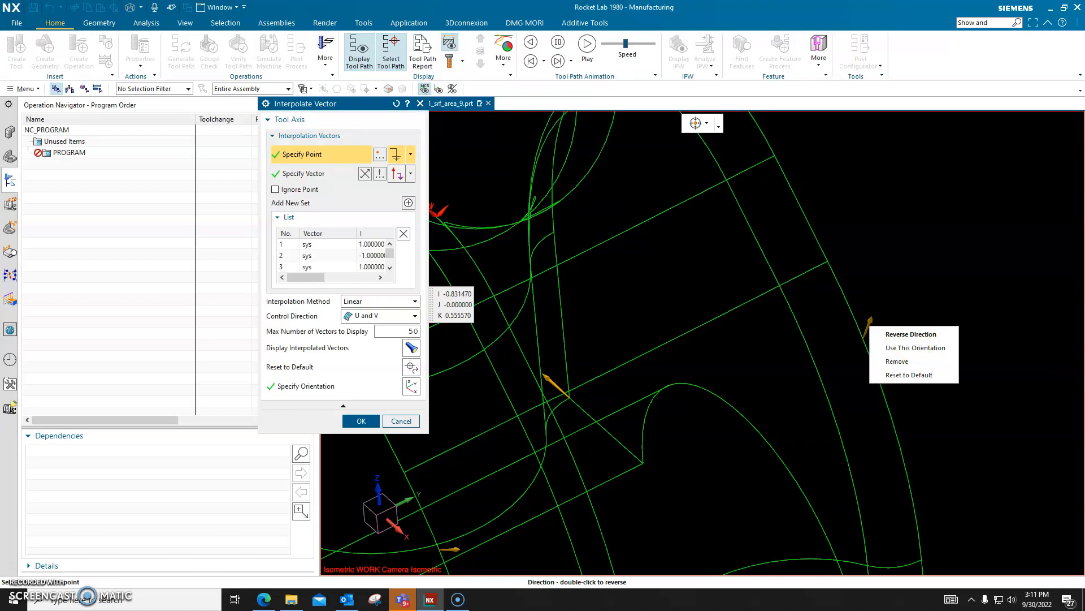
right_click(958, 308)
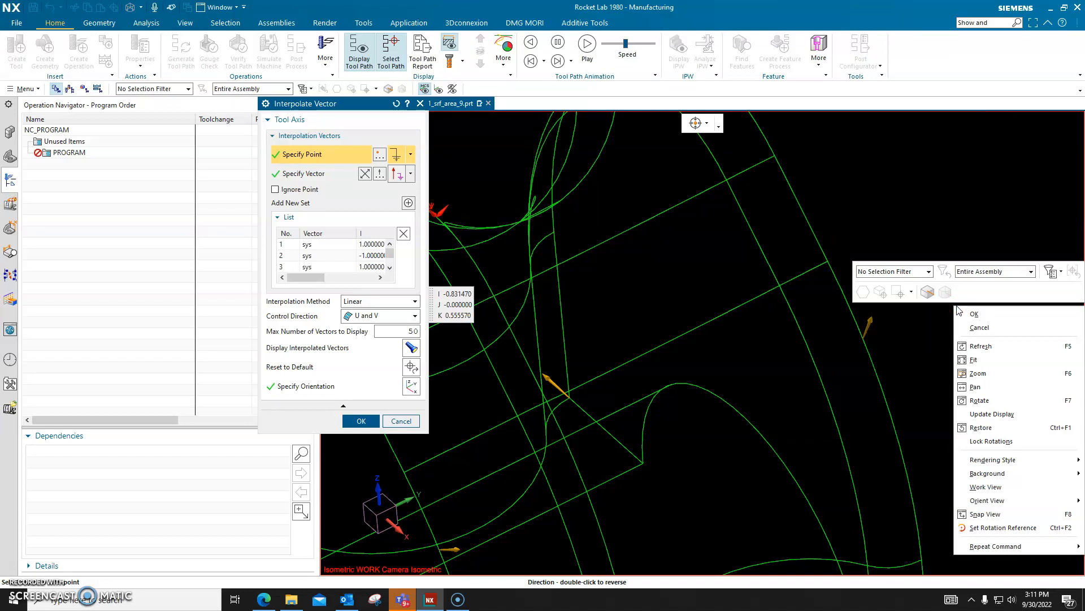
key(Escape)
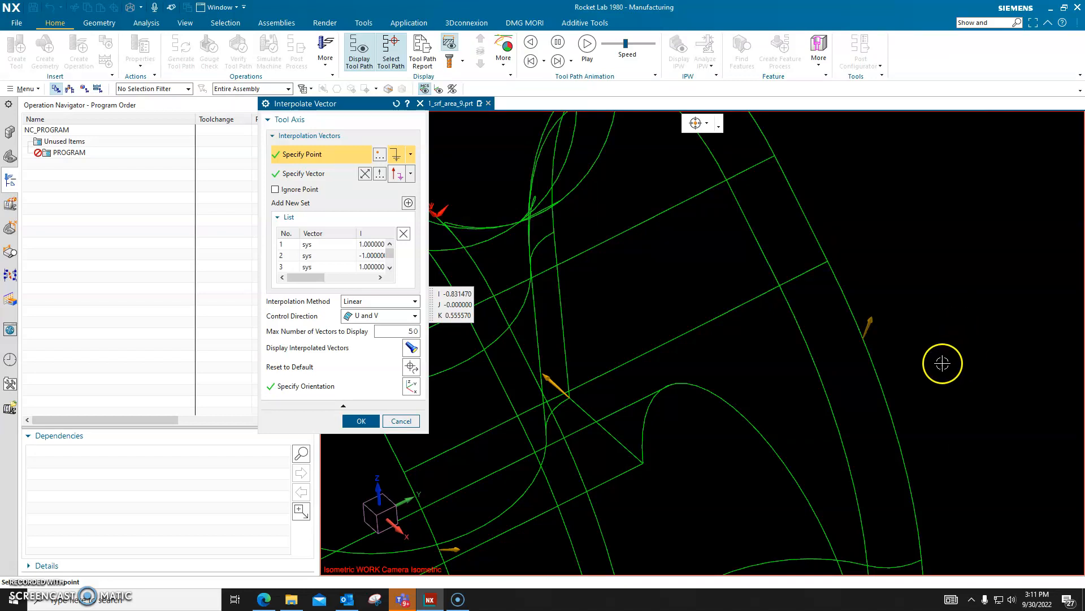
right_click(869, 328)
click(869, 326)
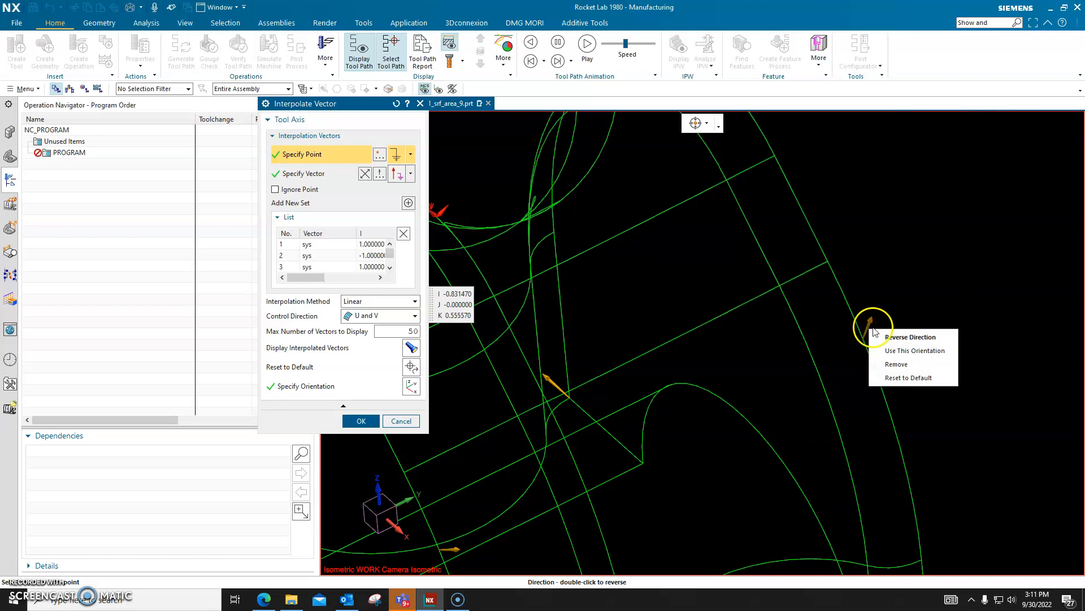
click(869, 328)
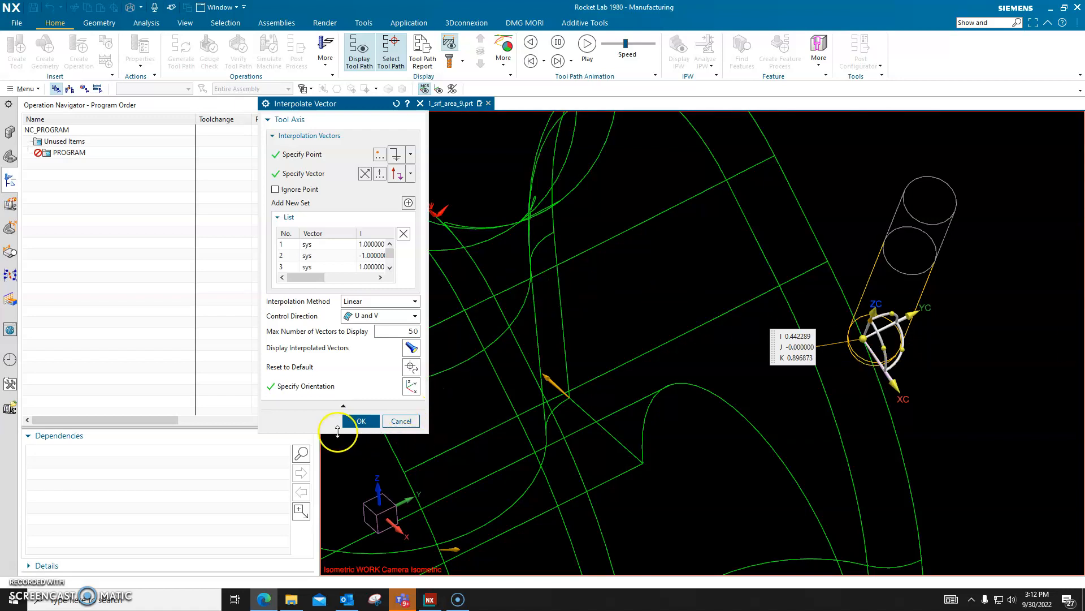
Step: Enlarge and reposition the Interpolate Vector dialog so that the complete vector list fits in view
drag(337, 432, 338, 530)
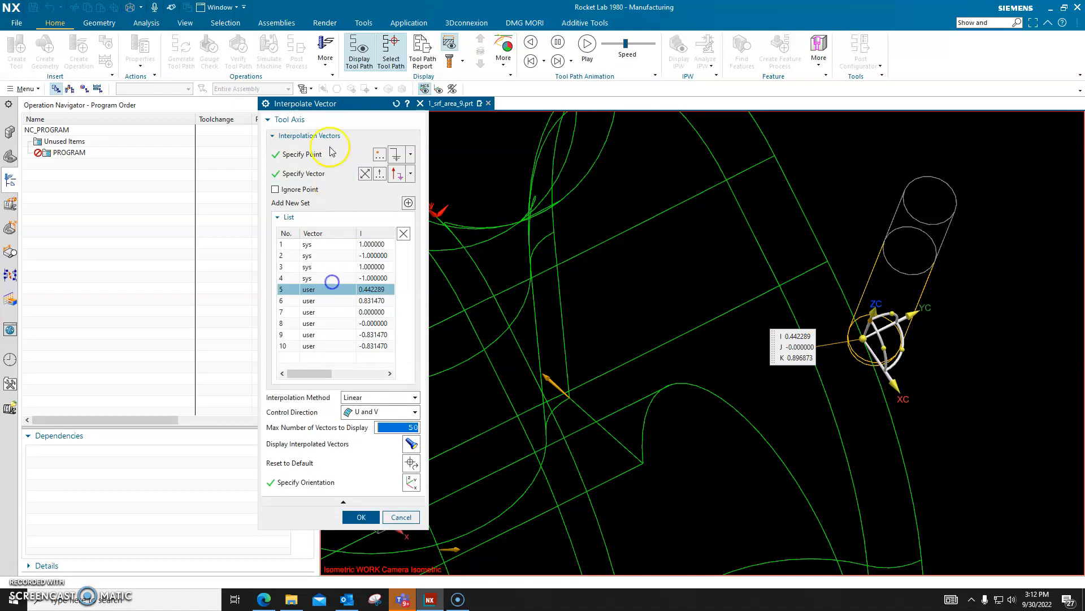
drag(350, 98, 350, 46)
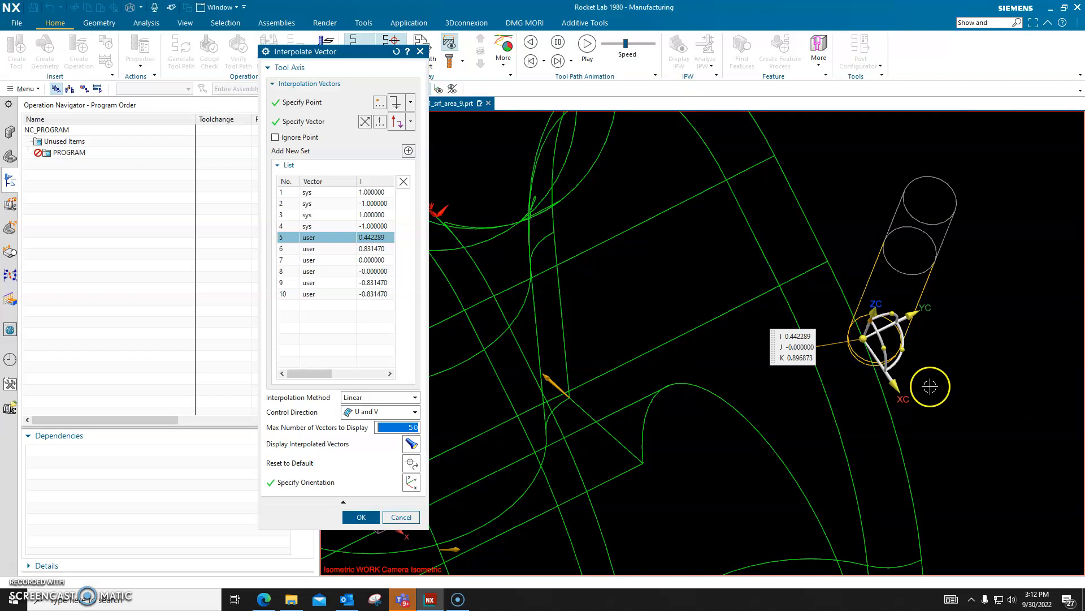
click(263, 600)
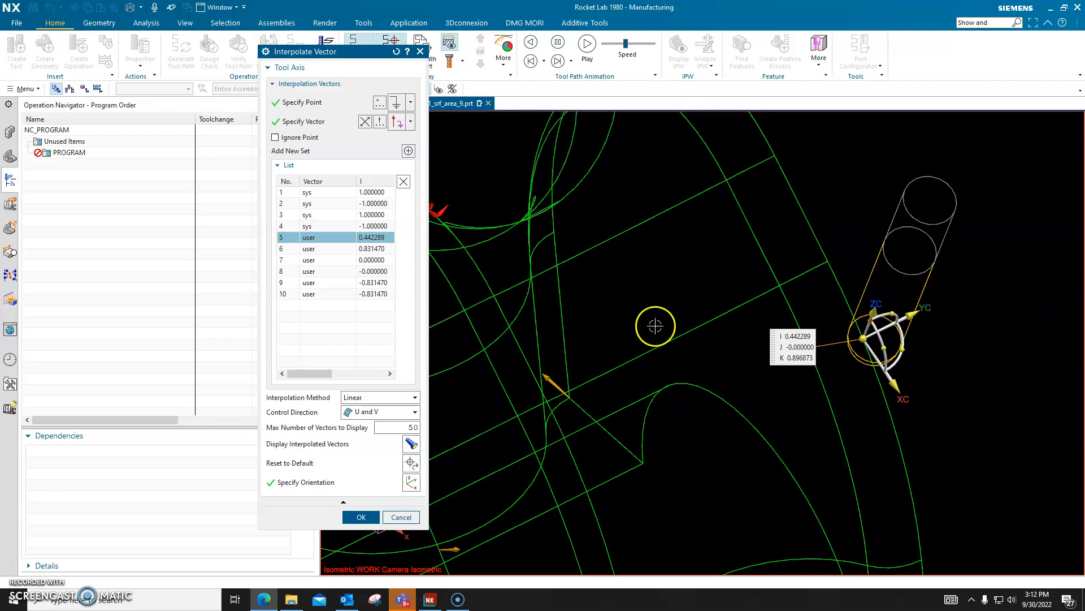
Step: Select system vector 3 in the interpolation vector list and reverse its direction
click(288, 215)
click(288, 216)
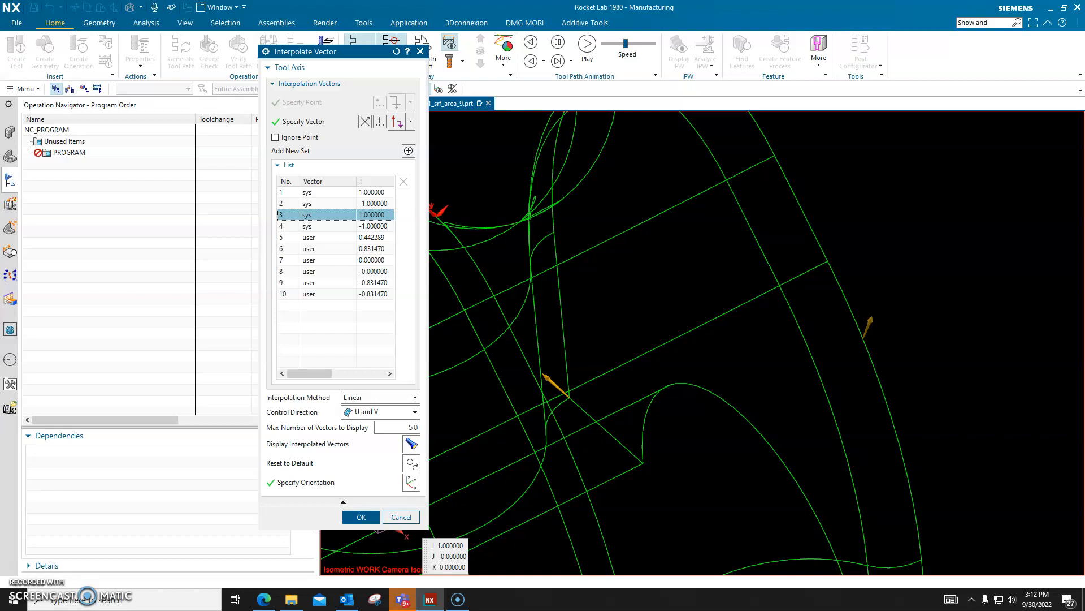
scroll(995, 356, down, 5)
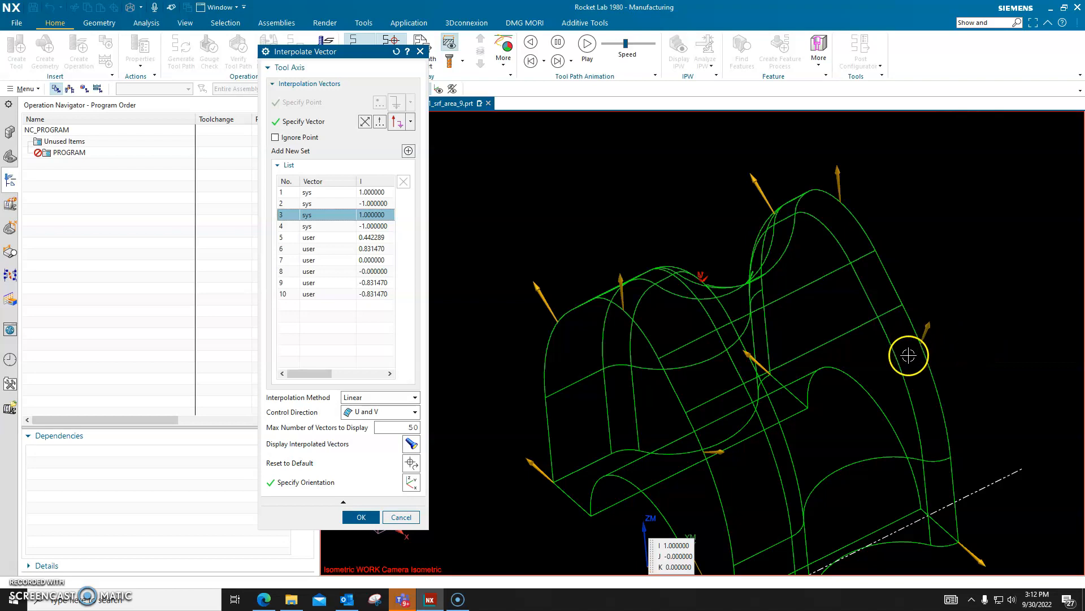
scroll(904, 360, down, 3)
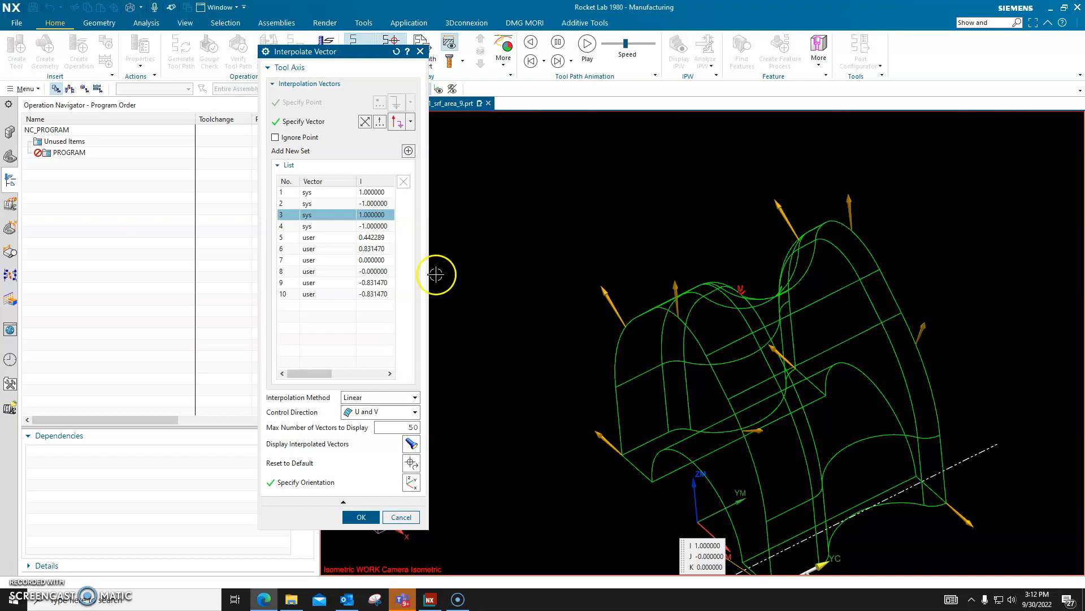
right_click(293, 217)
click(332, 223)
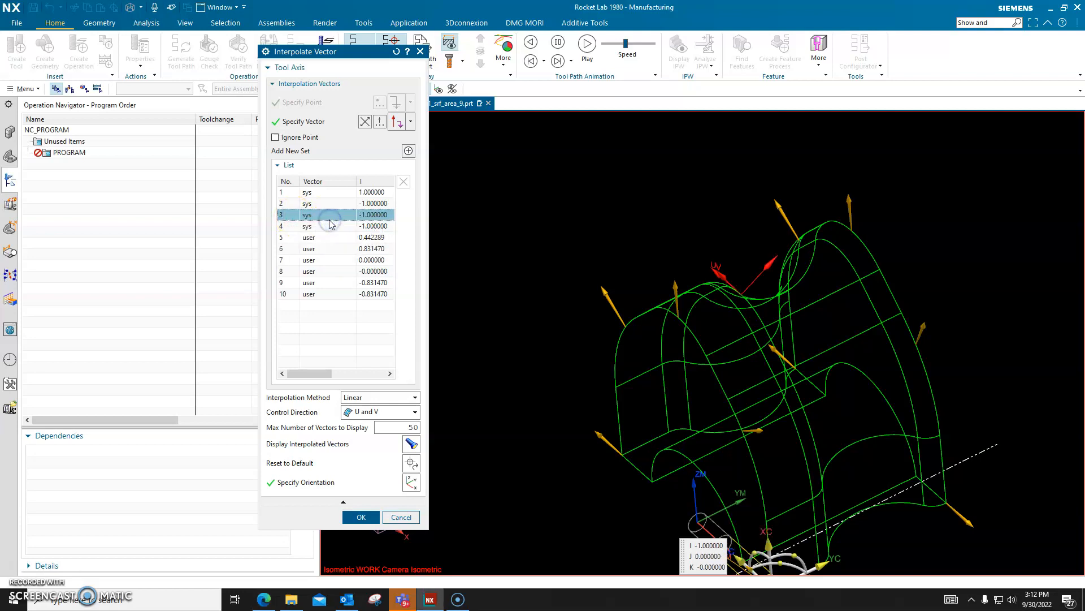